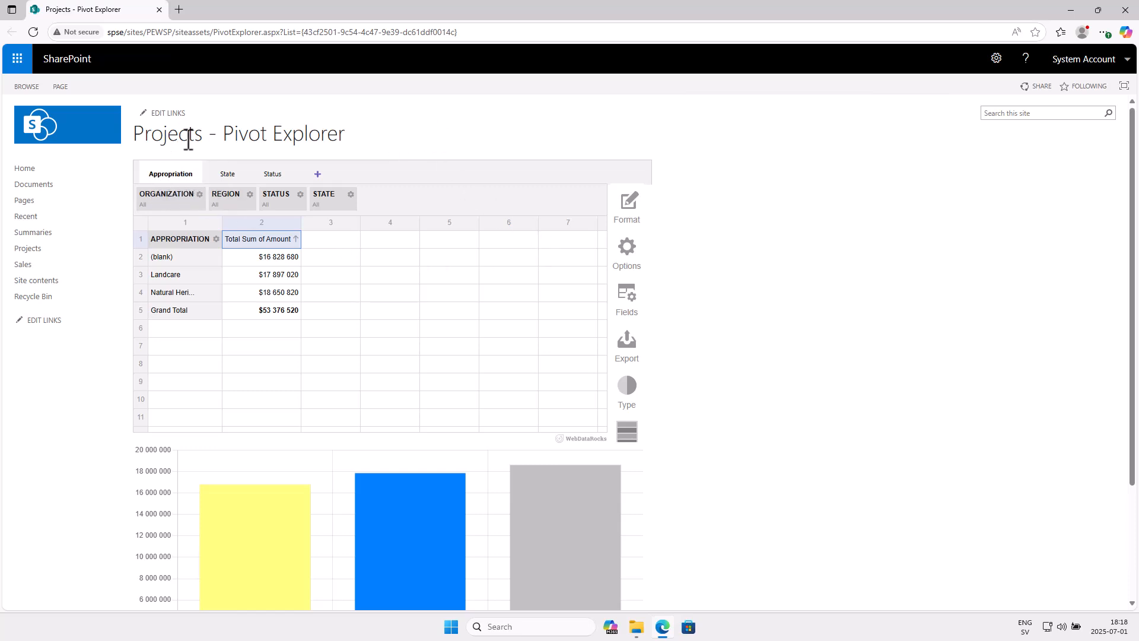
# Step: Open the Projects list and look through its project records and columns, including State, Region, Organization, Amount and Status
pyautogui.click(38, 252)
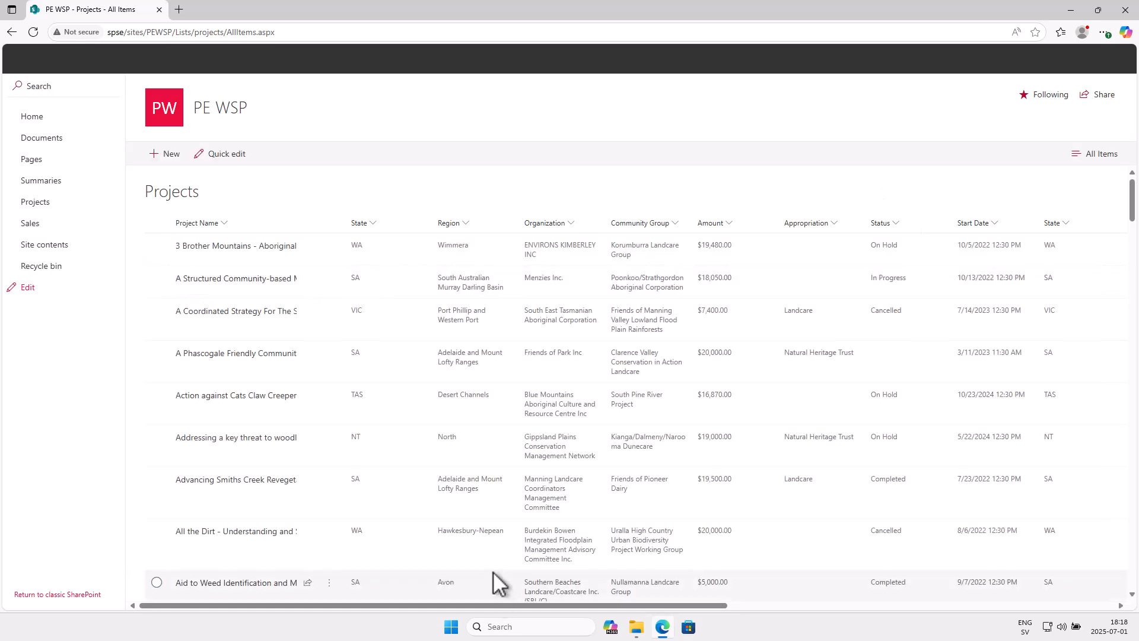
pyautogui.moveTo(513, 606); pyautogui.dragTo(286, 623)
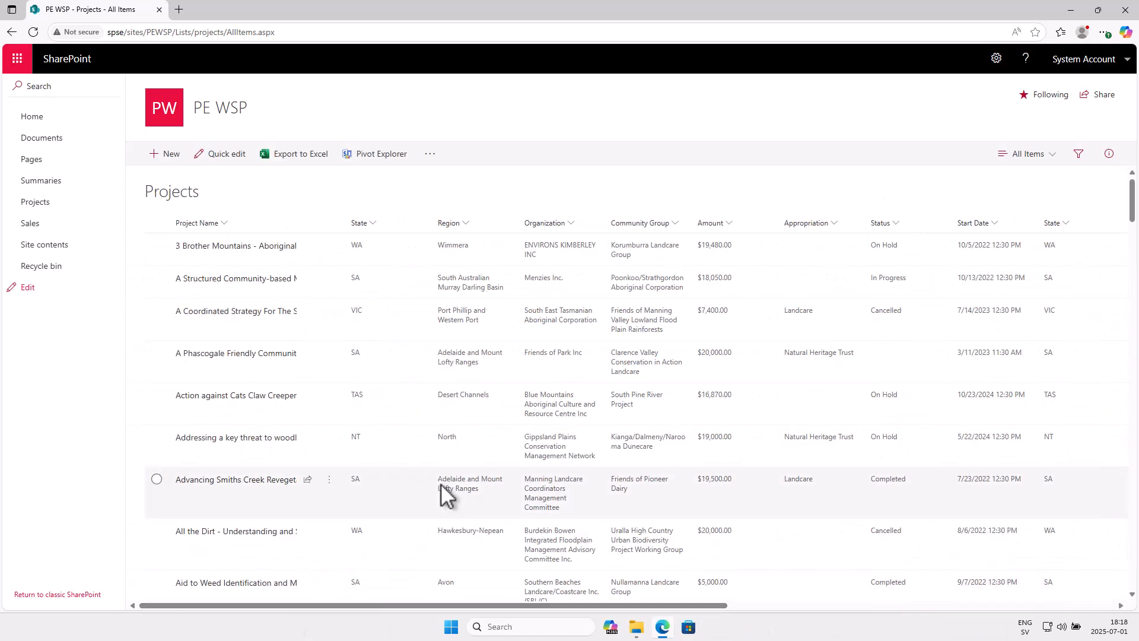
pyautogui.scroll(-10, 814, 350)
pyautogui.scroll(-15, 814, 350)
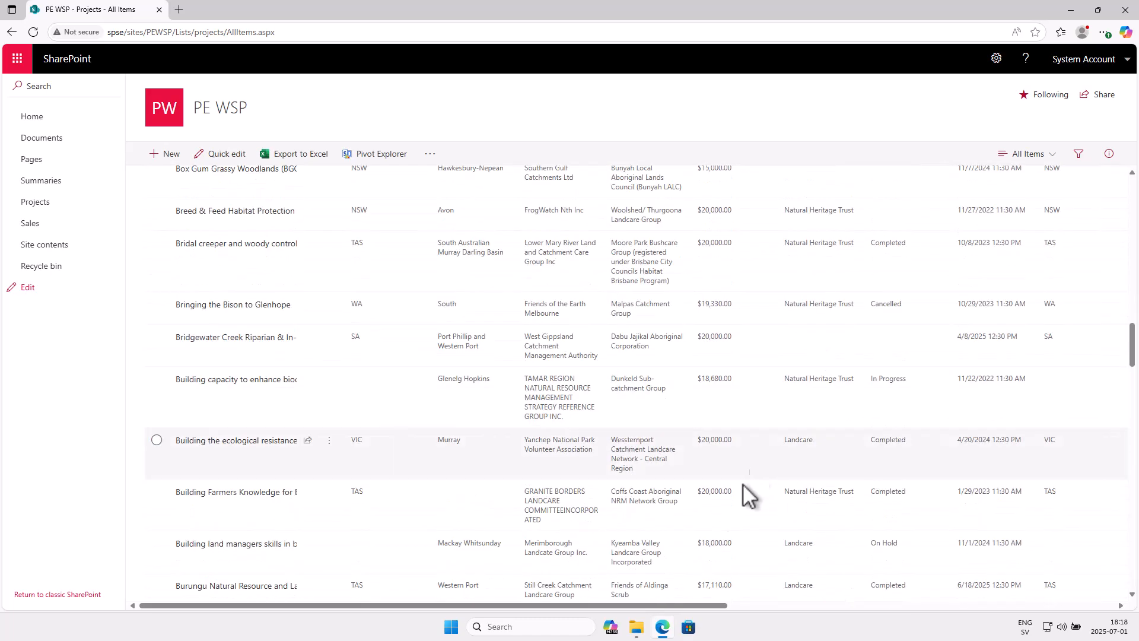
pyautogui.moveTo(687, 606); pyautogui.dragTo(998, 611)
pyautogui.scroll(10, 842, 531)
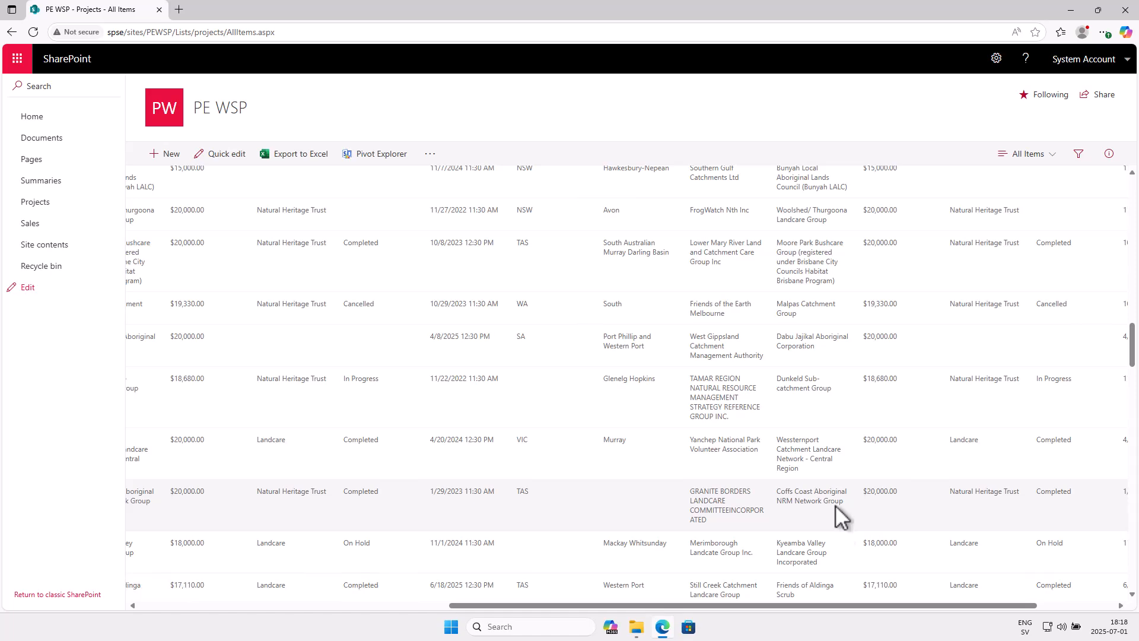
pyautogui.scroll(10, 534, 407)
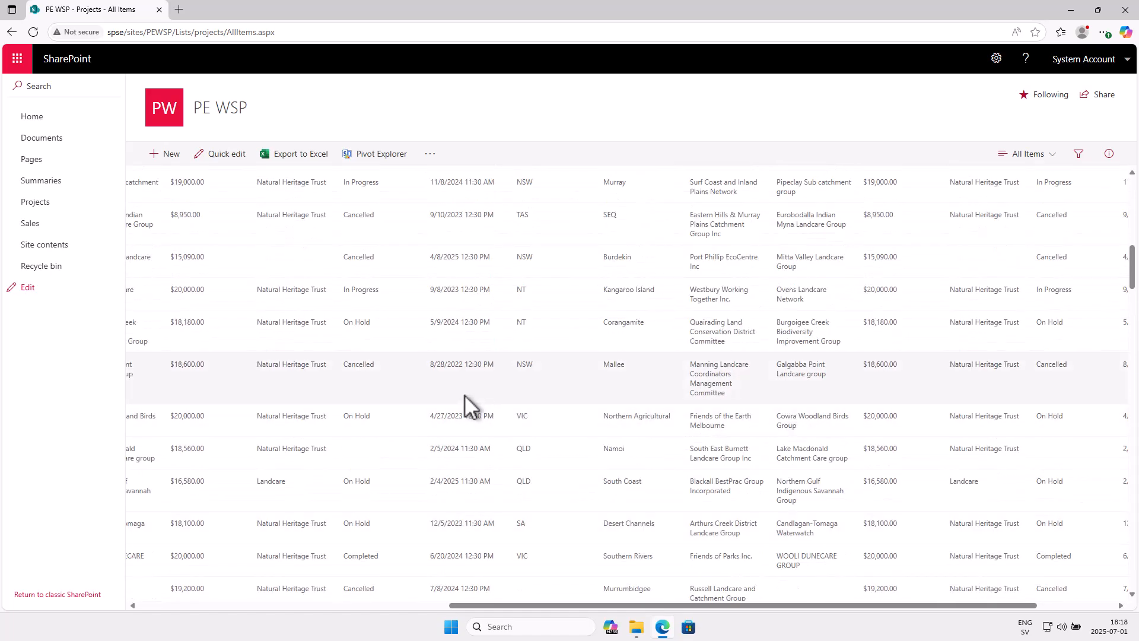
pyautogui.moveTo(496, 605); pyautogui.dragTo(214, 606)
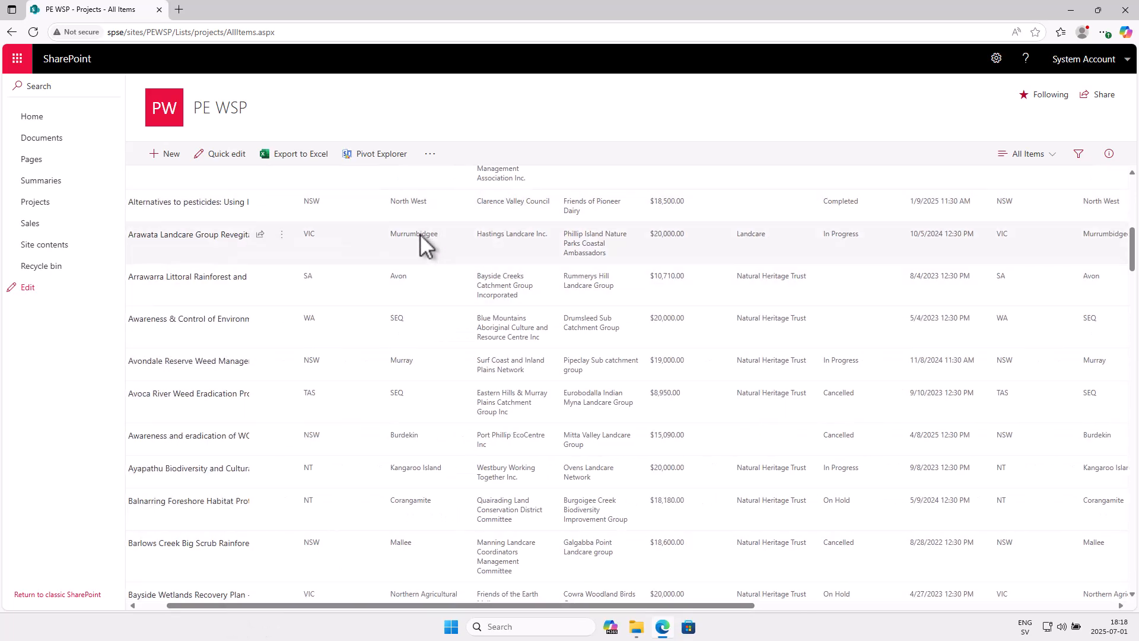
pyautogui.scroll(3, 420, 234)
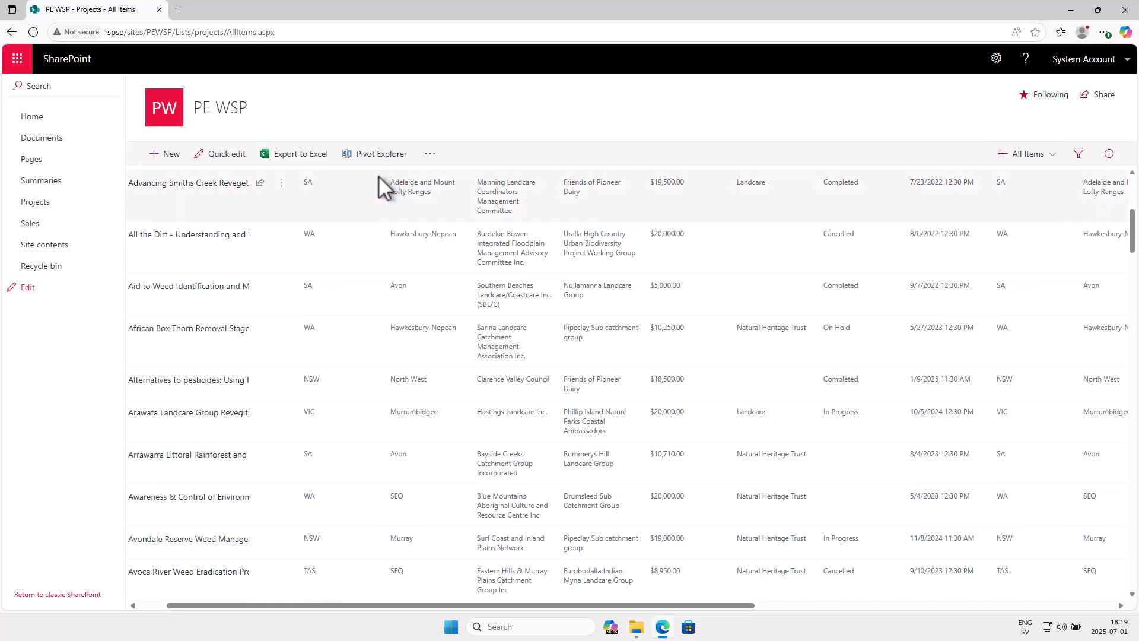
# Step: Open Pivot Explorer for the Projects list and view its State and Status reports
pyautogui.click(375, 154)
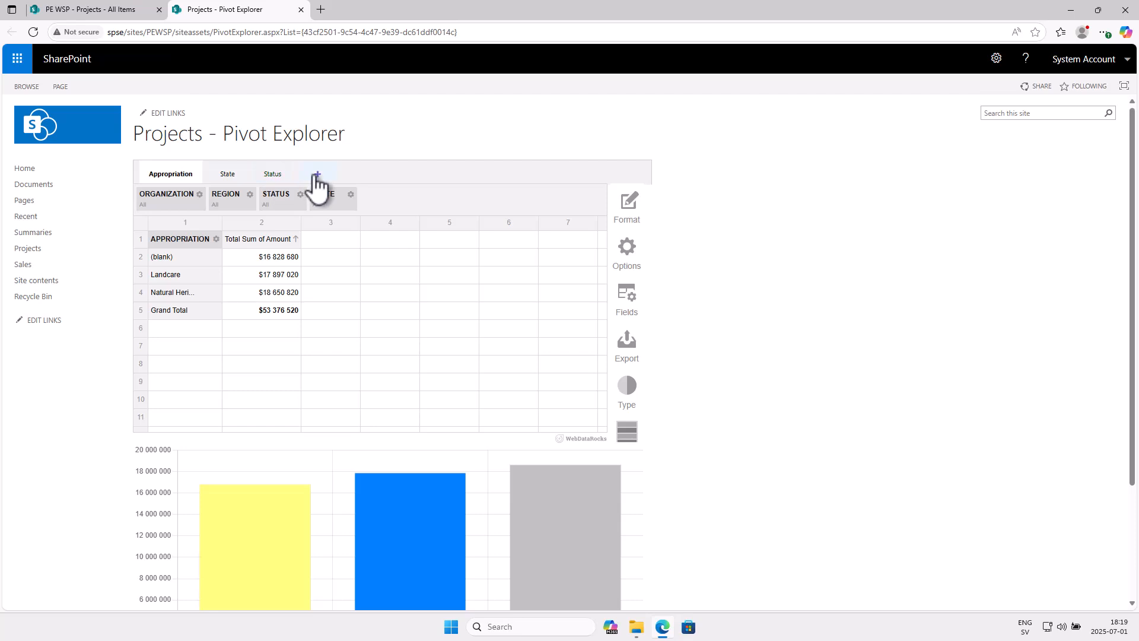
pyautogui.click(229, 175)
pyautogui.click(269, 174)
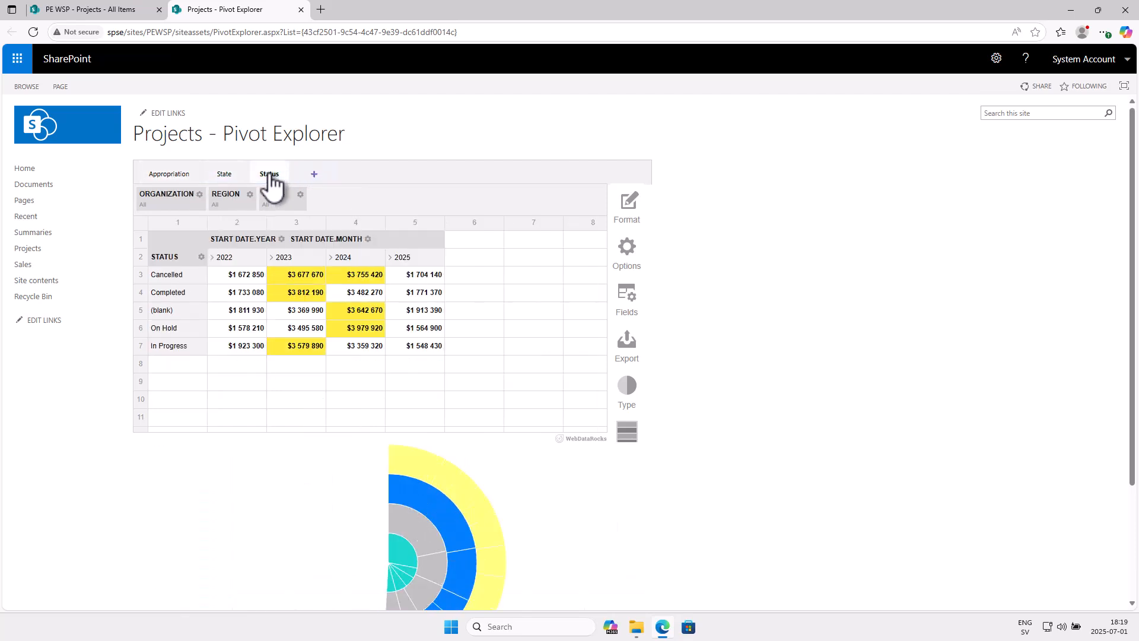
# Step: Create a new pivot report named "test" from the Status report and compare the two reports
pyautogui.click(314, 176)
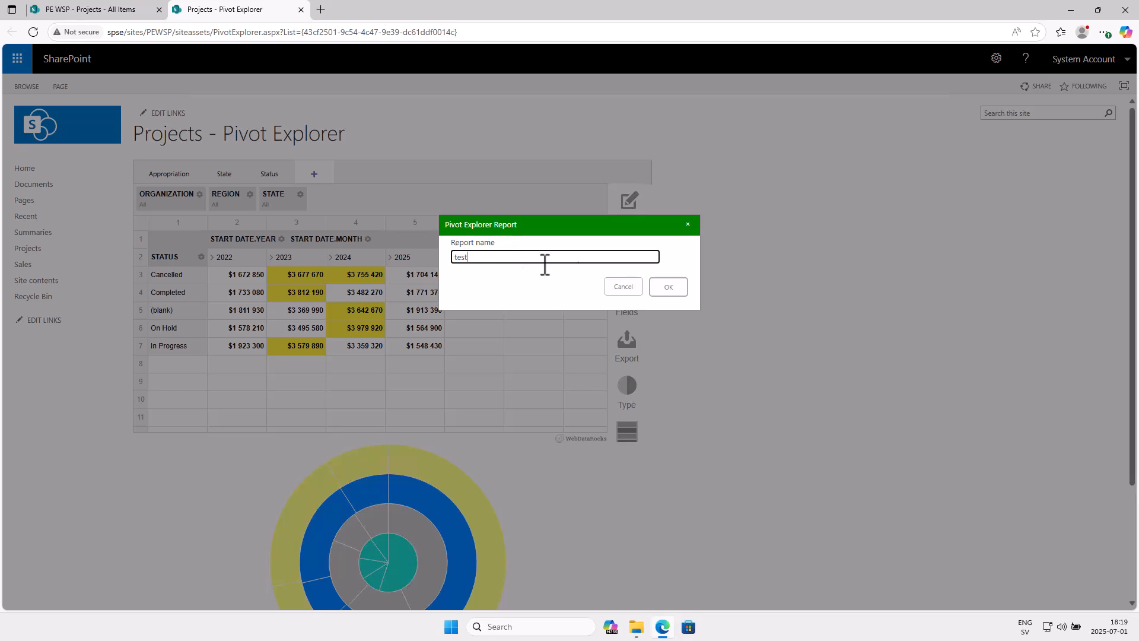
pyautogui.click(669, 290)
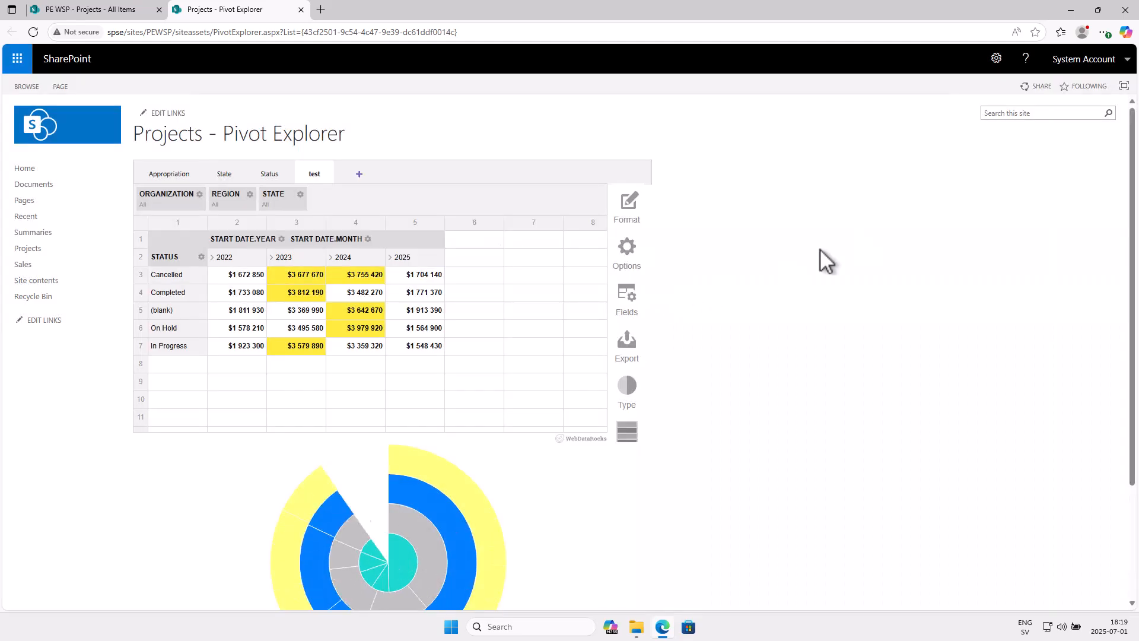
pyautogui.click(274, 179)
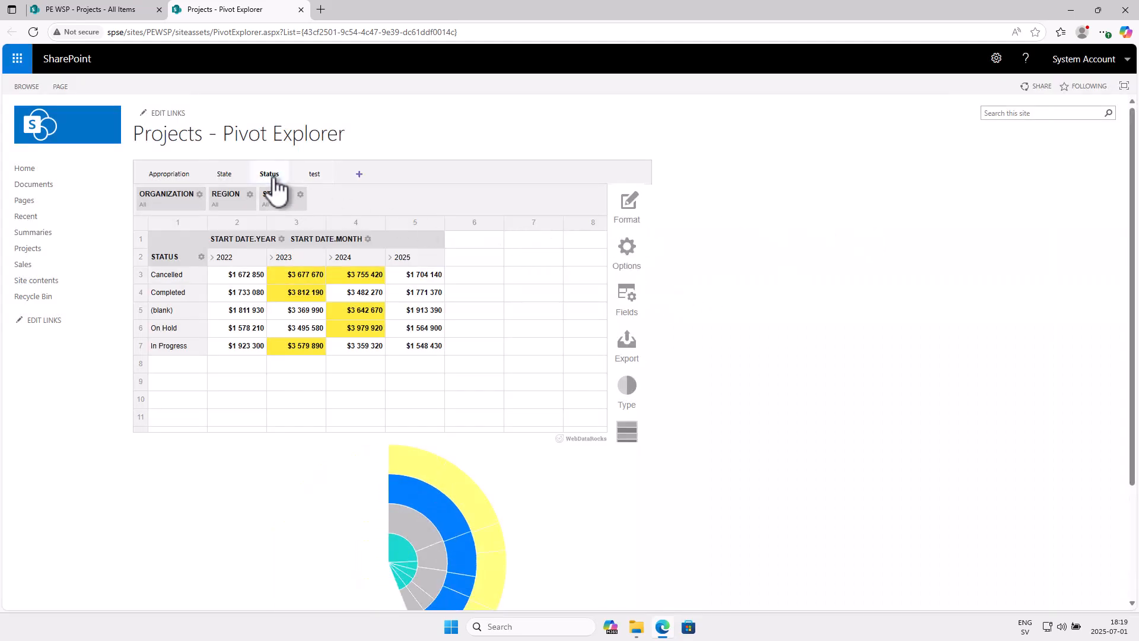
pyautogui.click(314, 178)
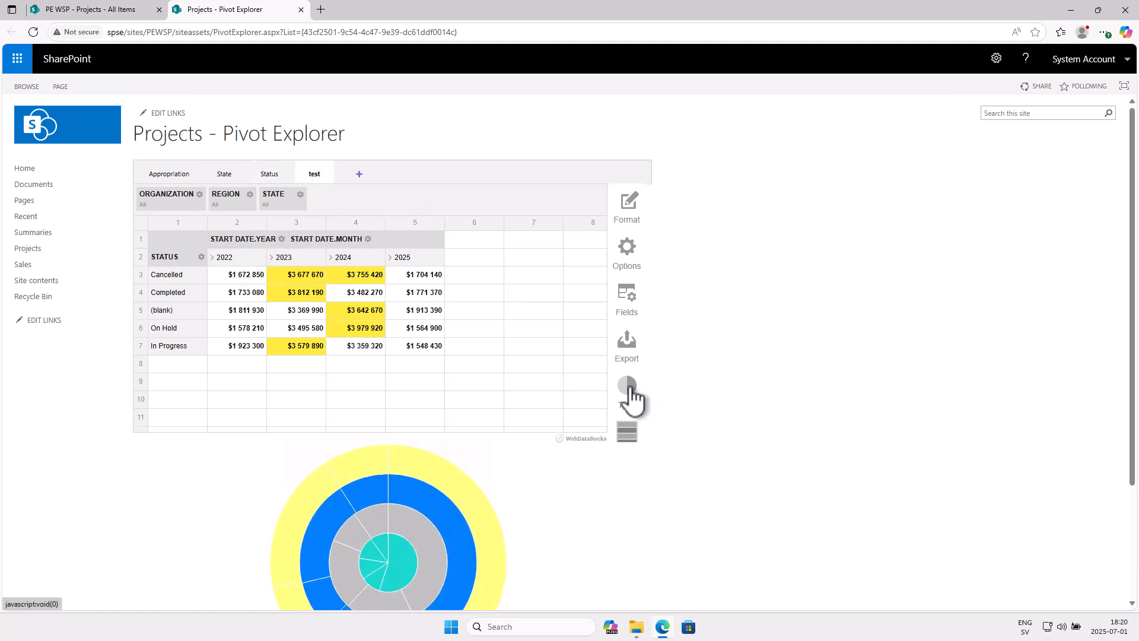
# Step: Change the test report's chart type to a line graph and compare it with the Status report's chart
pyautogui.click(637, 399)
pyautogui.click(530, 306)
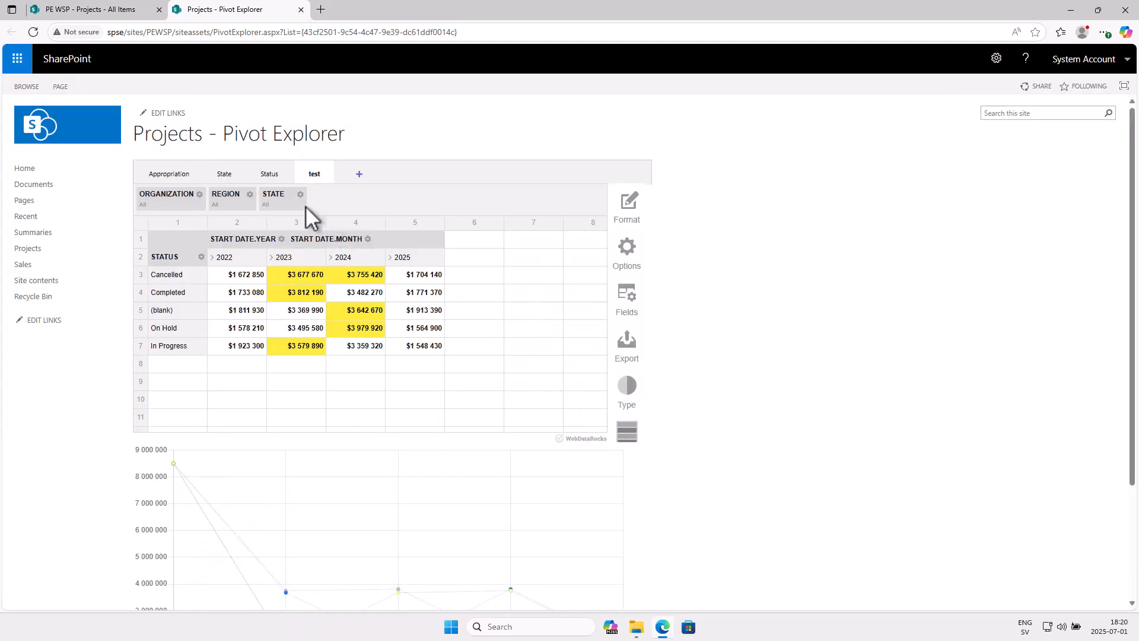
pyautogui.click(365, 257)
pyautogui.click(277, 178)
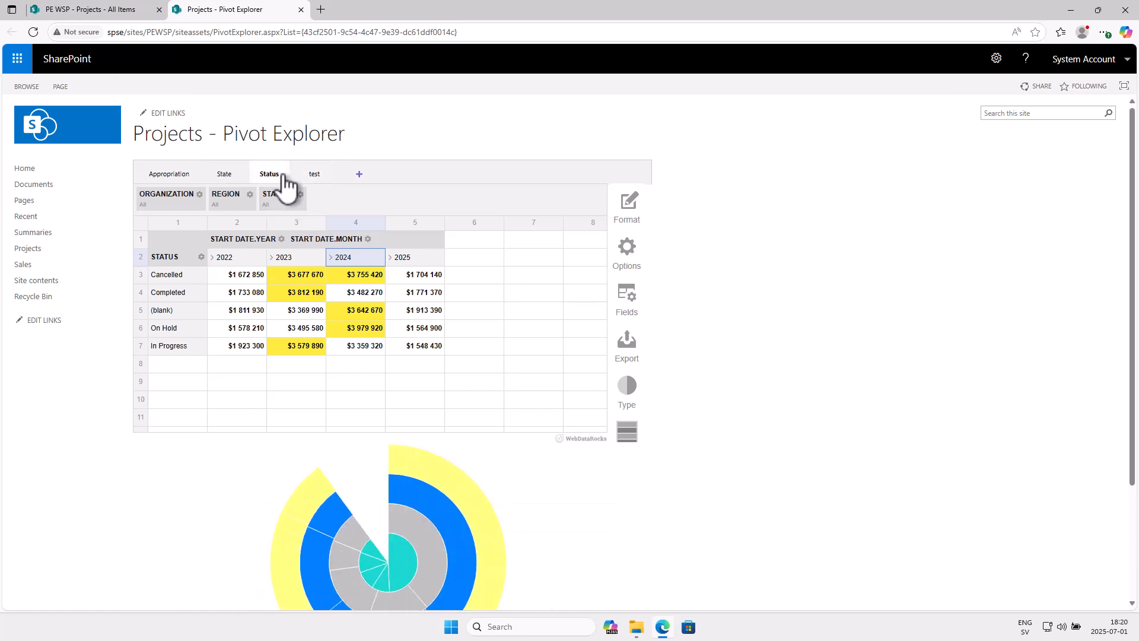
pyautogui.click(306, 181)
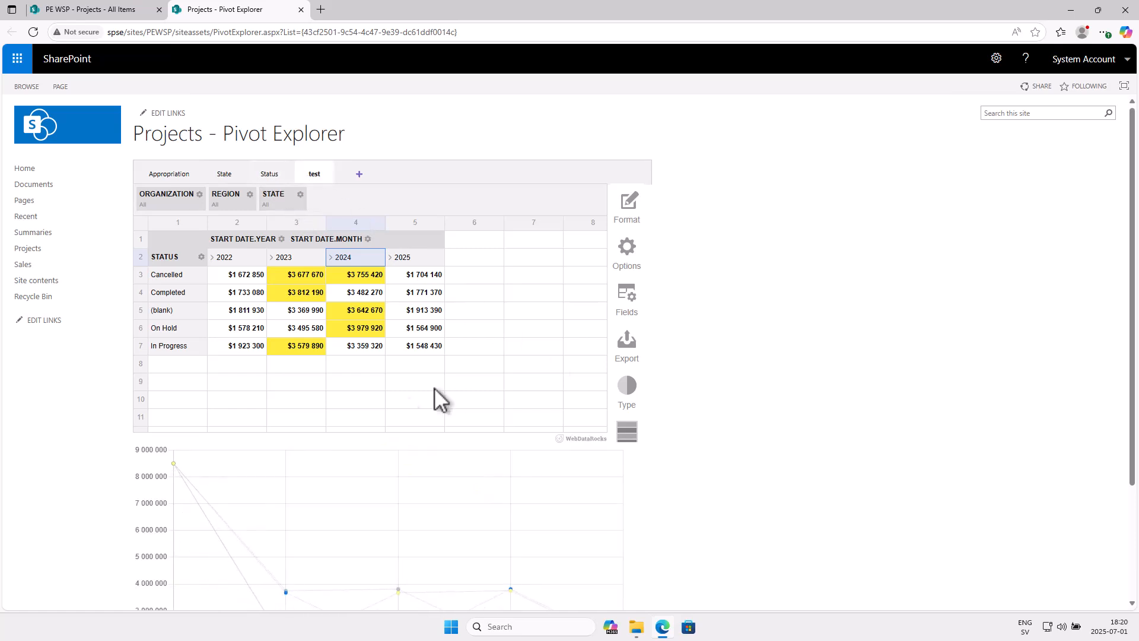
pyautogui.scroll(-3, 721, 532)
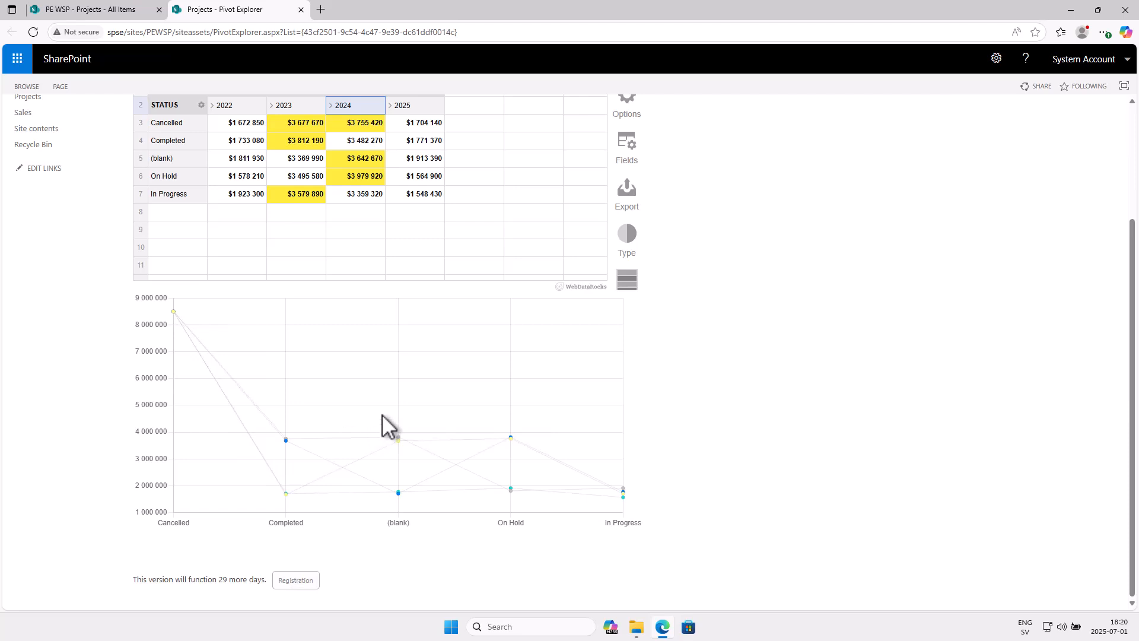
pyautogui.scroll(3, 382, 414)
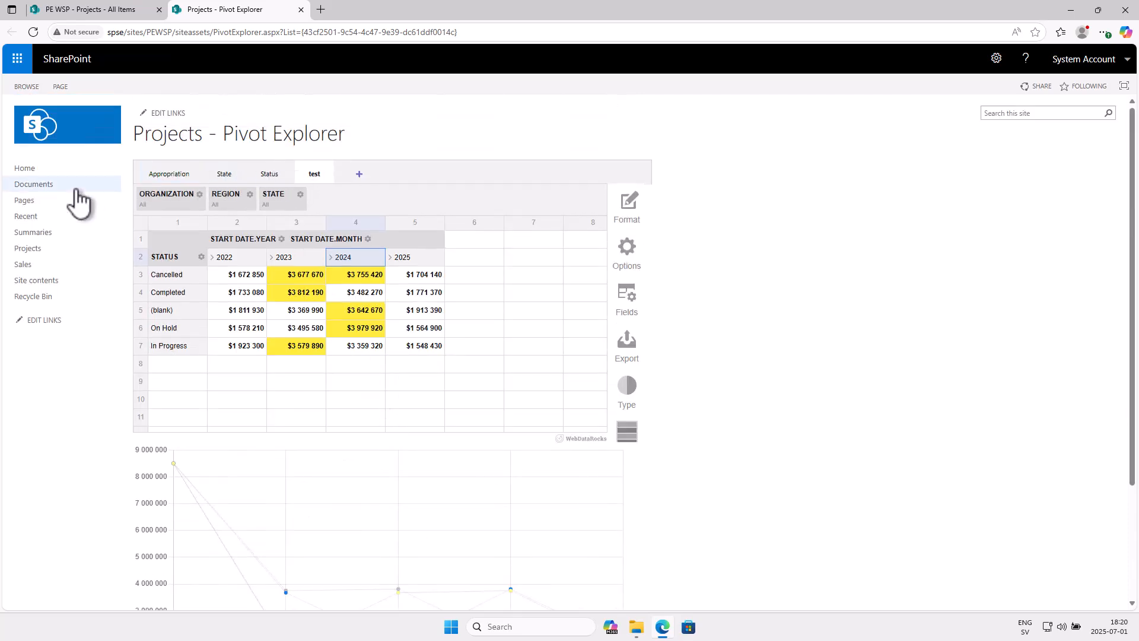
# Step: Open the PE Reports list from the site contents in new browser tabs and display the details of the test item
pyautogui.middleClick(45, 282)
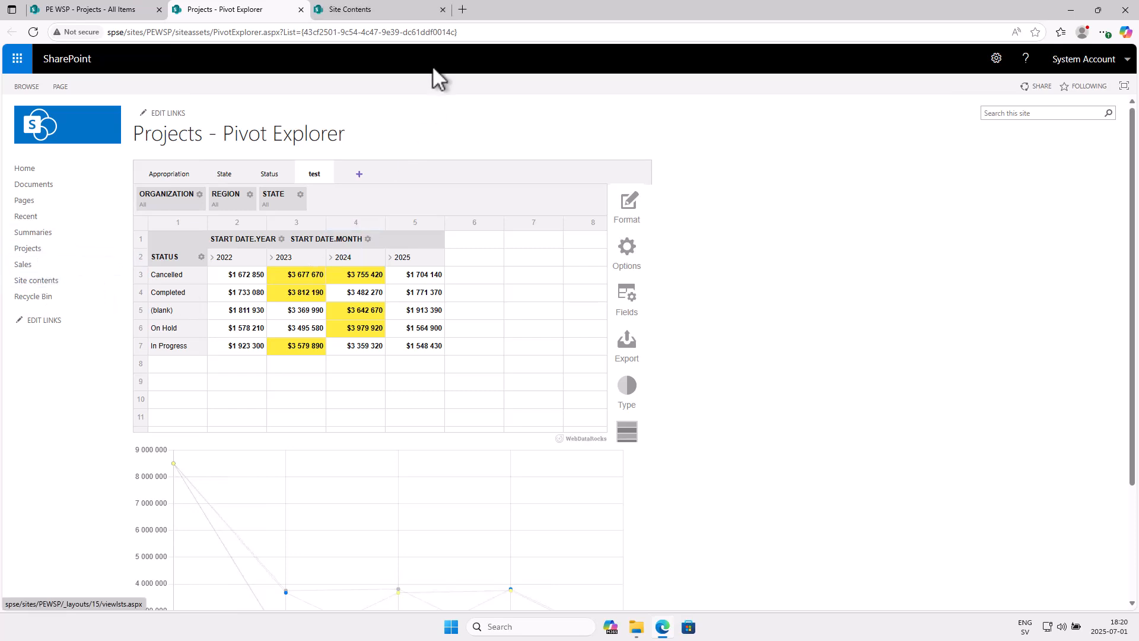
pyautogui.click(363, 11)
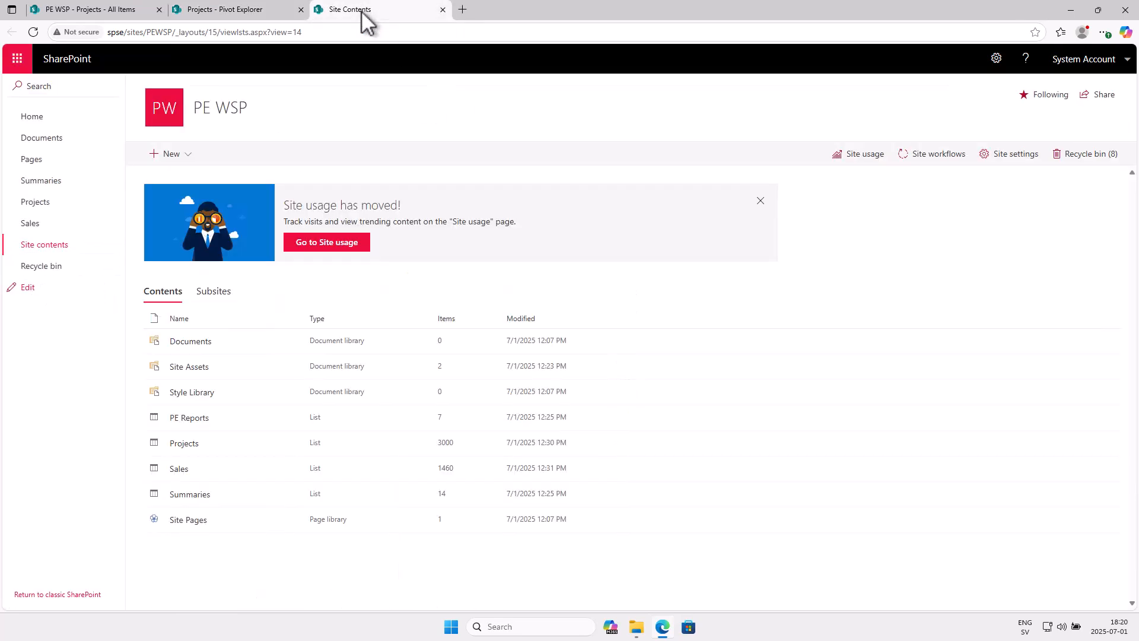
pyautogui.click(193, 420)
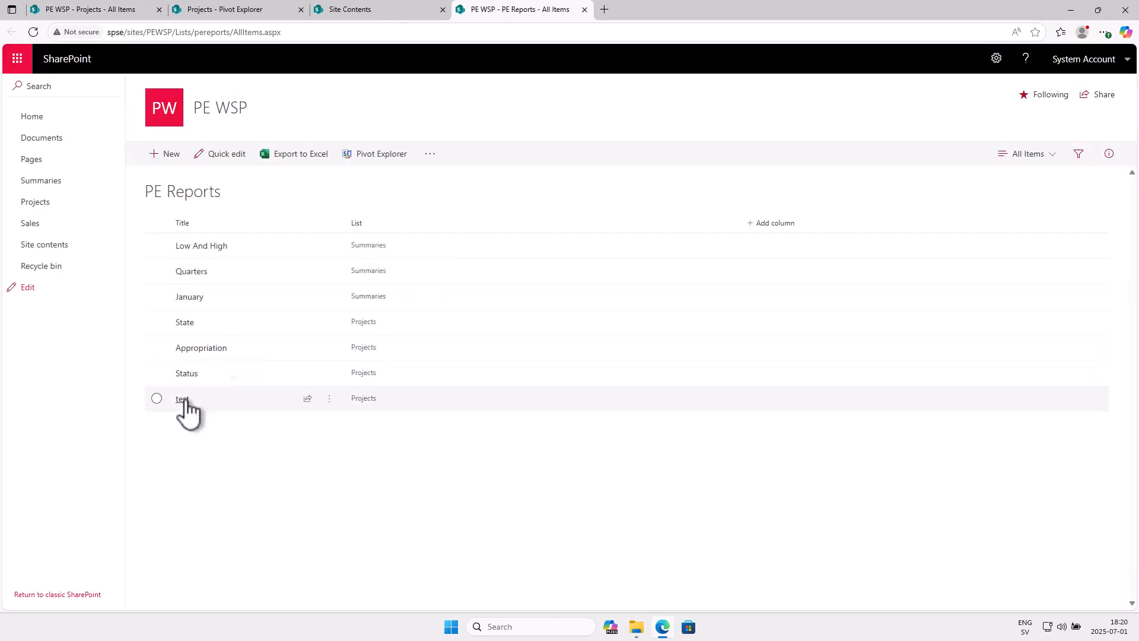
pyautogui.click(183, 400)
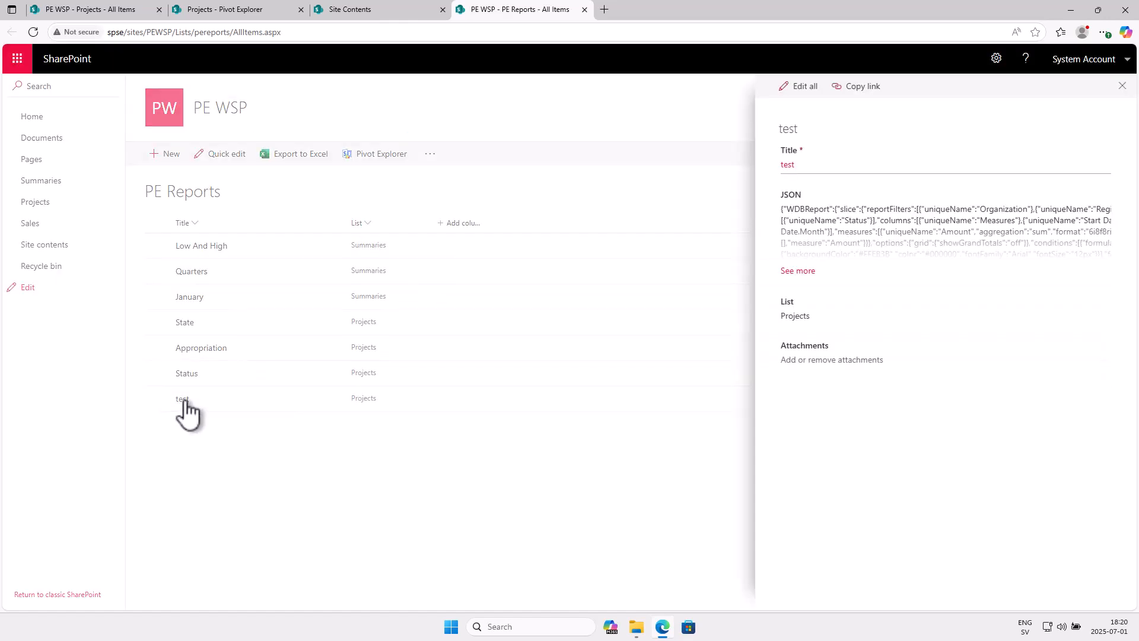
# Step: Examine the test item's full JSON definition, List value and GraphType, and close the PE Reports and Site Contents browser tabs
pyautogui.click(789, 272)
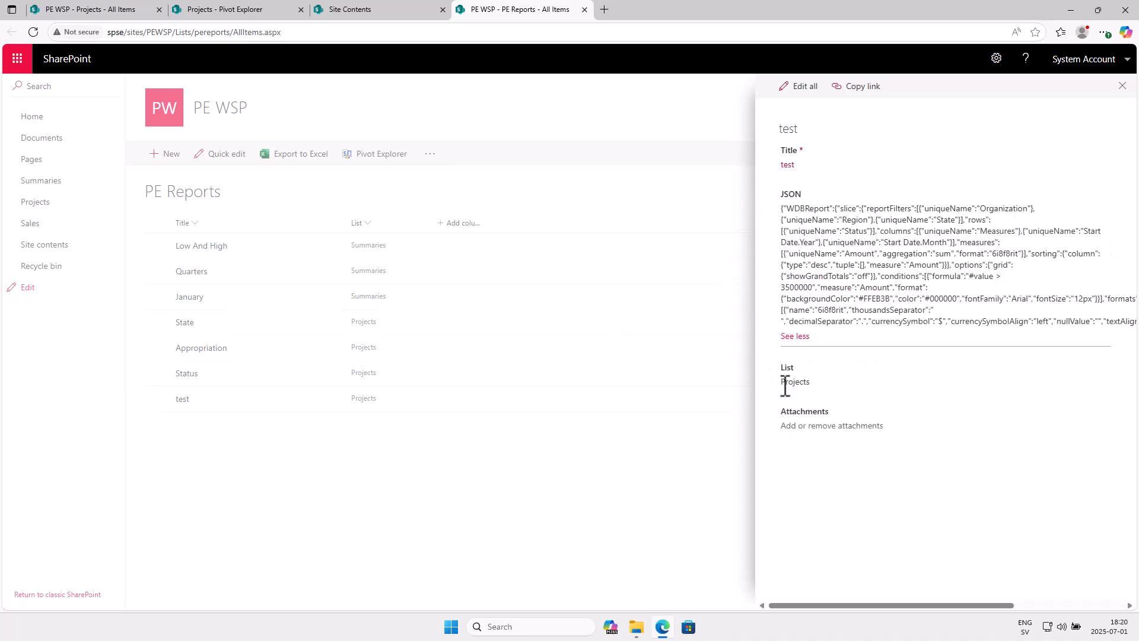
pyautogui.click(791, 384)
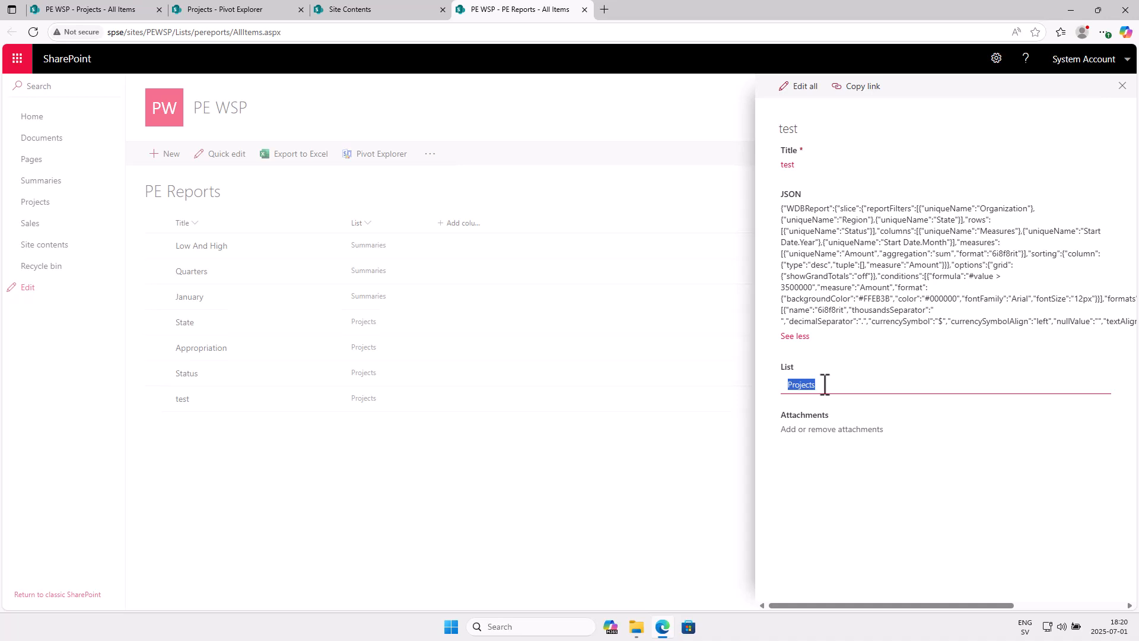
pyautogui.click(930, 300)
pyautogui.moveTo(1089, 274); pyautogui.dragTo(1076, 475)
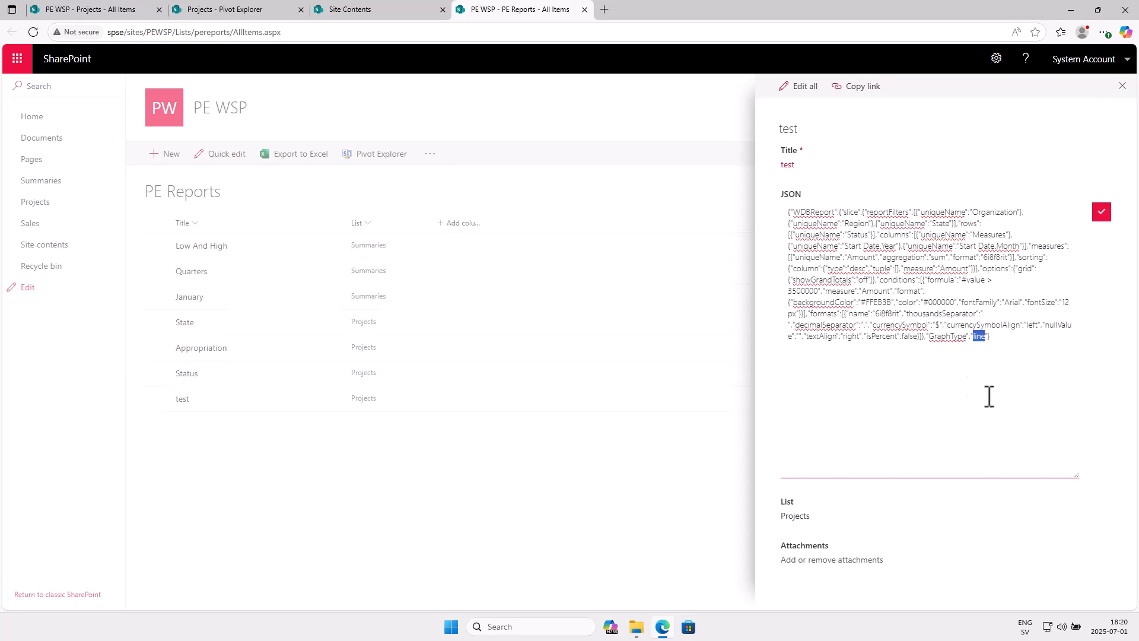
pyautogui.click(443, 10)
pyautogui.click(443, 10)
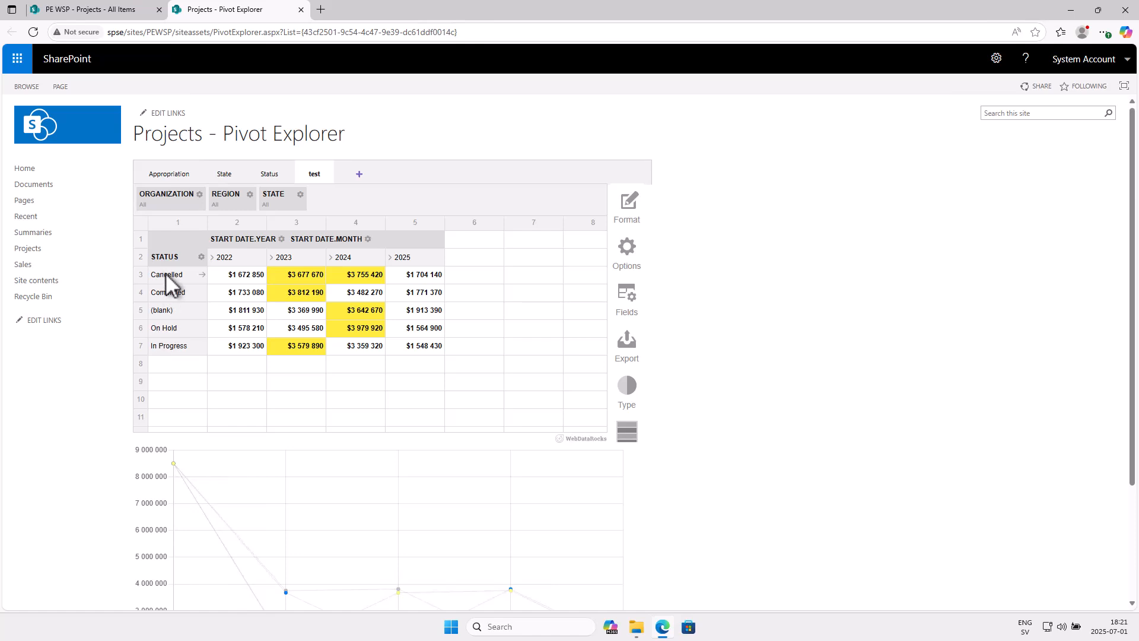
# Step: In the test report's fields, replace Status with Region as the row field, apply it, and compare with the Status report
pyautogui.click(631, 300)
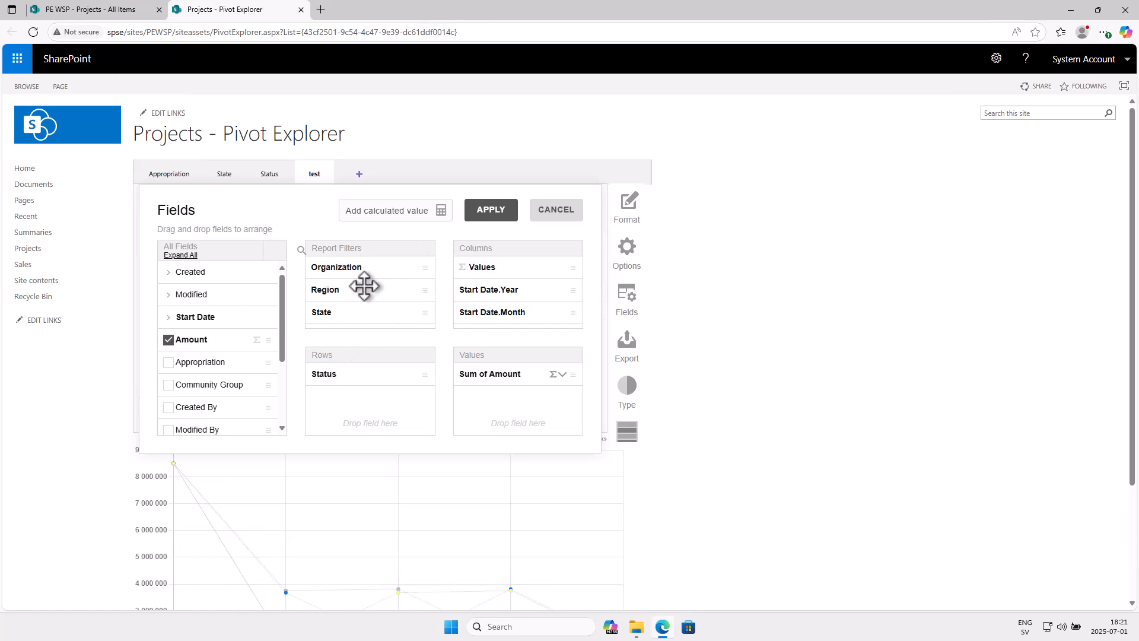
pyautogui.moveTo(282, 291)
pyautogui.mouseDown()
pyautogui.moveTo(293, 380)
pyautogui.moveTo(294, 312)
pyautogui.moveTo(278, 283)
pyautogui.mouseUp()
pyautogui.moveTo(282, 326); pyautogui.dragTo(272, 379)
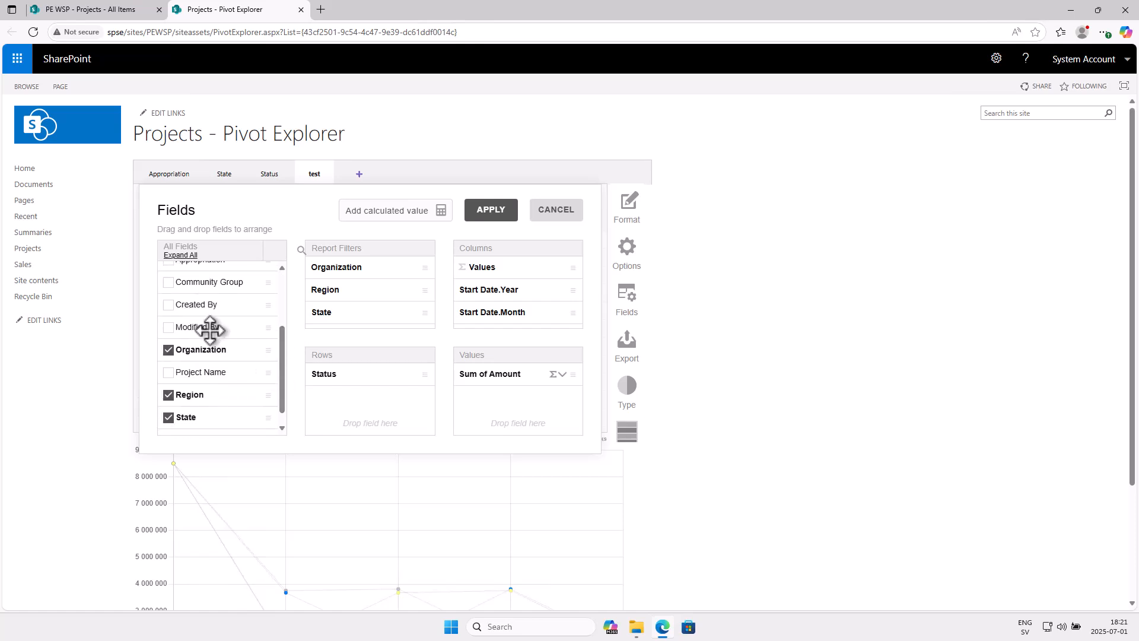
pyautogui.scroll(-1, 207, 326)
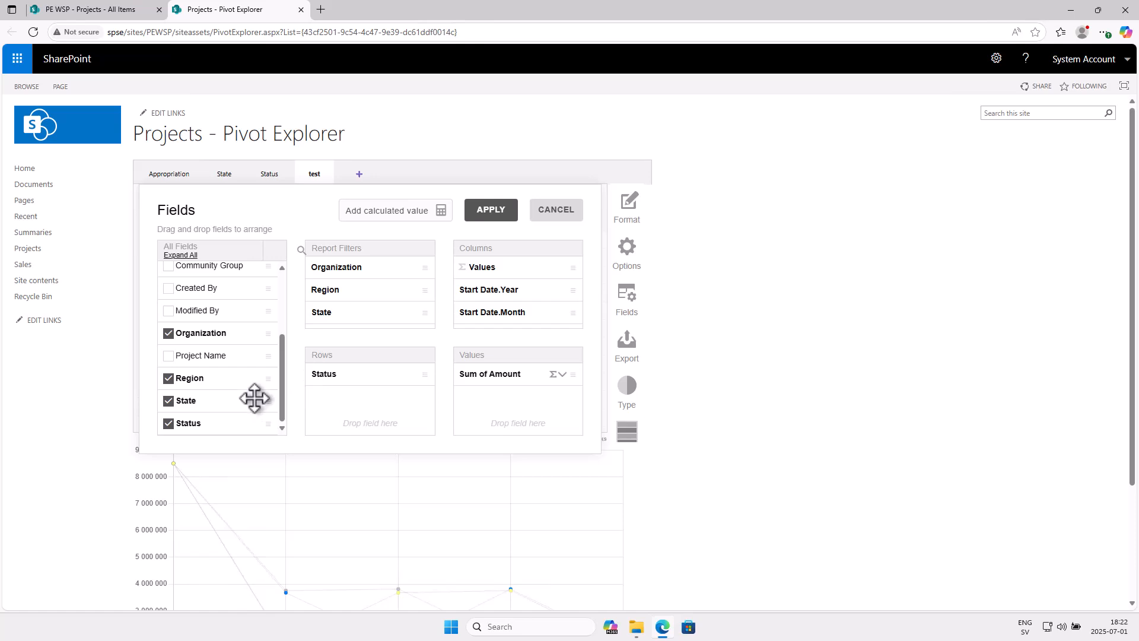
pyautogui.moveTo(339, 379); pyautogui.dragTo(364, 381)
pyautogui.click(492, 221)
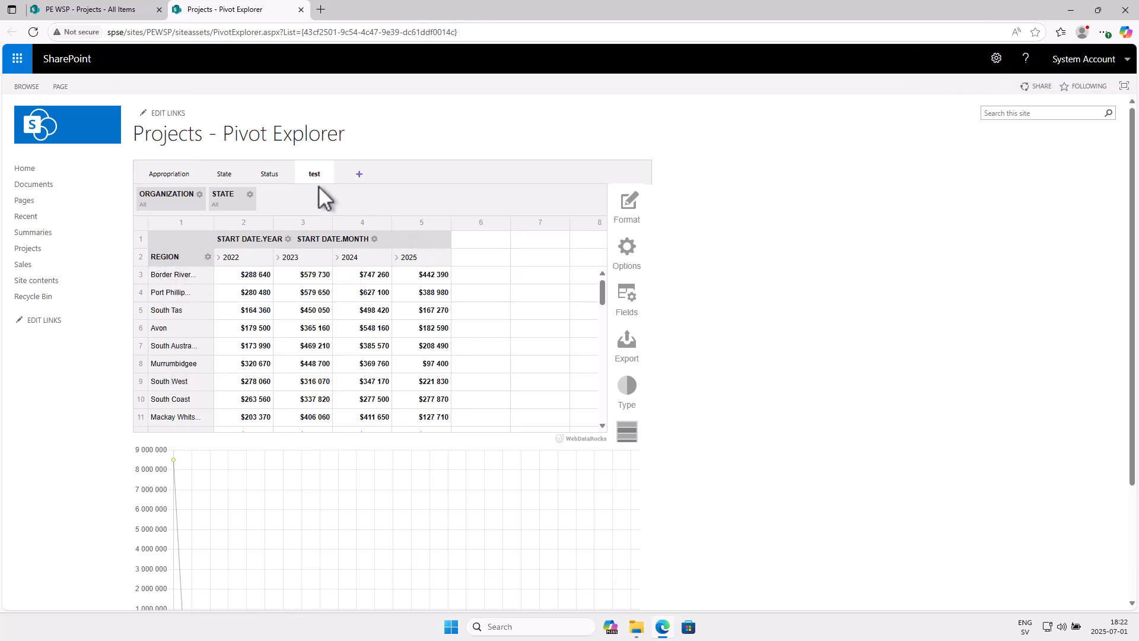
pyautogui.click(271, 176)
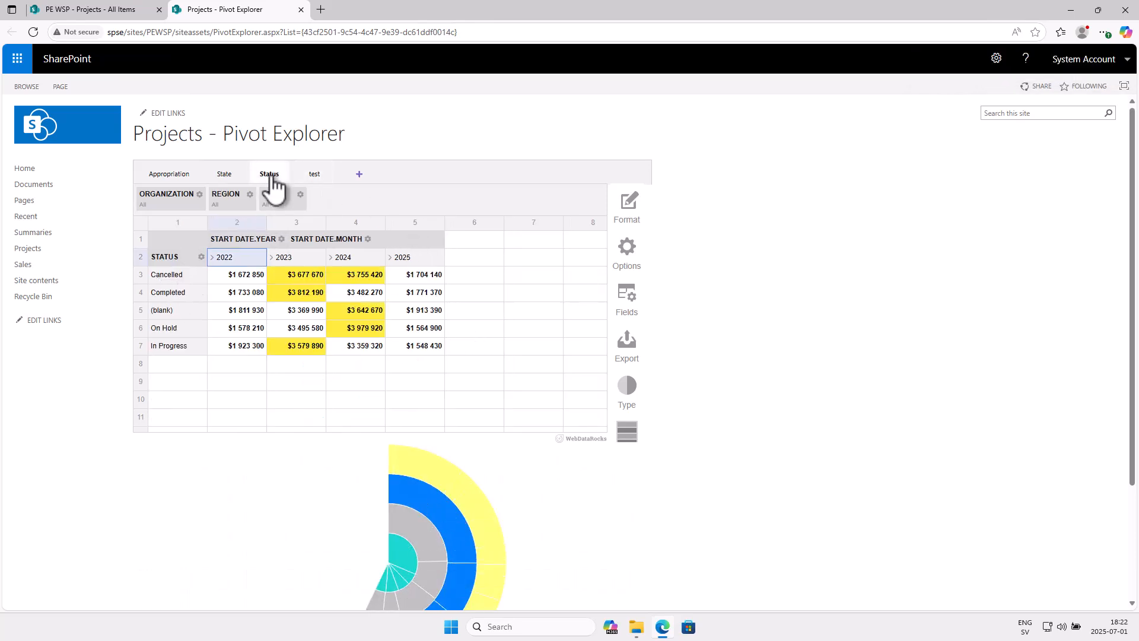
pyautogui.click(313, 175)
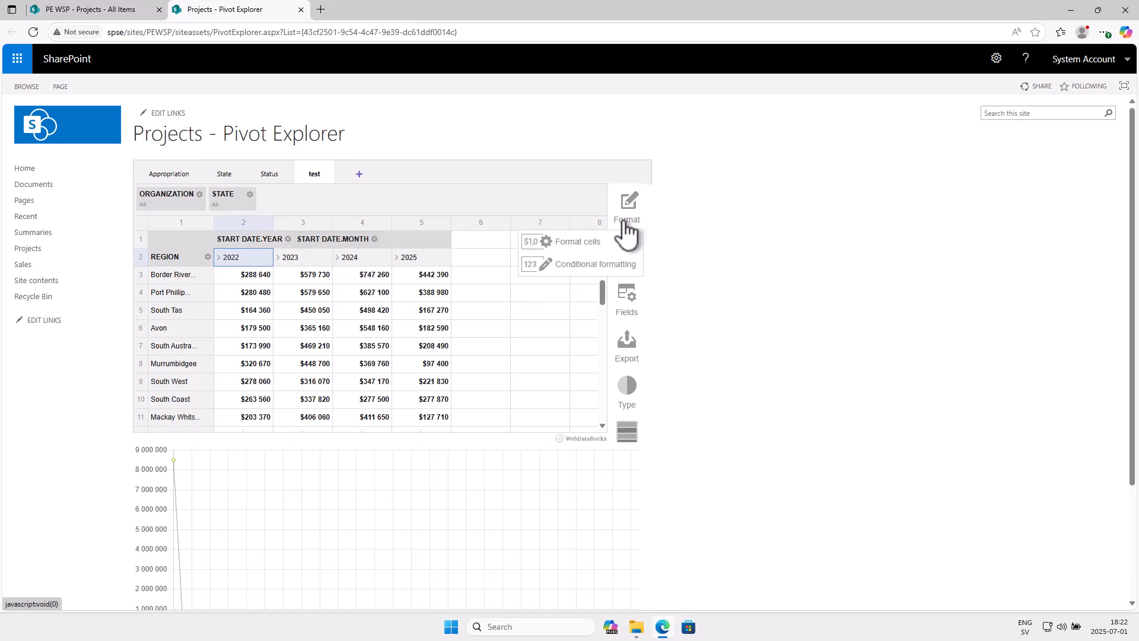
# Step: Review the test report's cell format settings for Sum of Amount and close them without applying changes
pyautogui.click(611, 240)
pyautogui.click(456, 283)
pyautogui.click(438, 330)
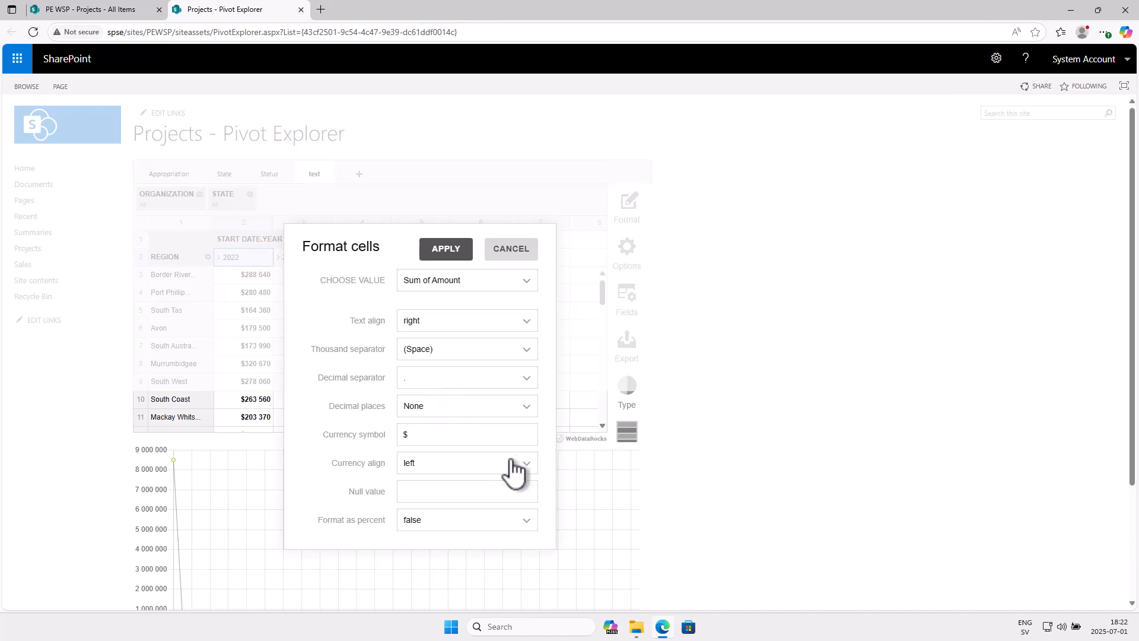
pyautogui.click(514, 252)
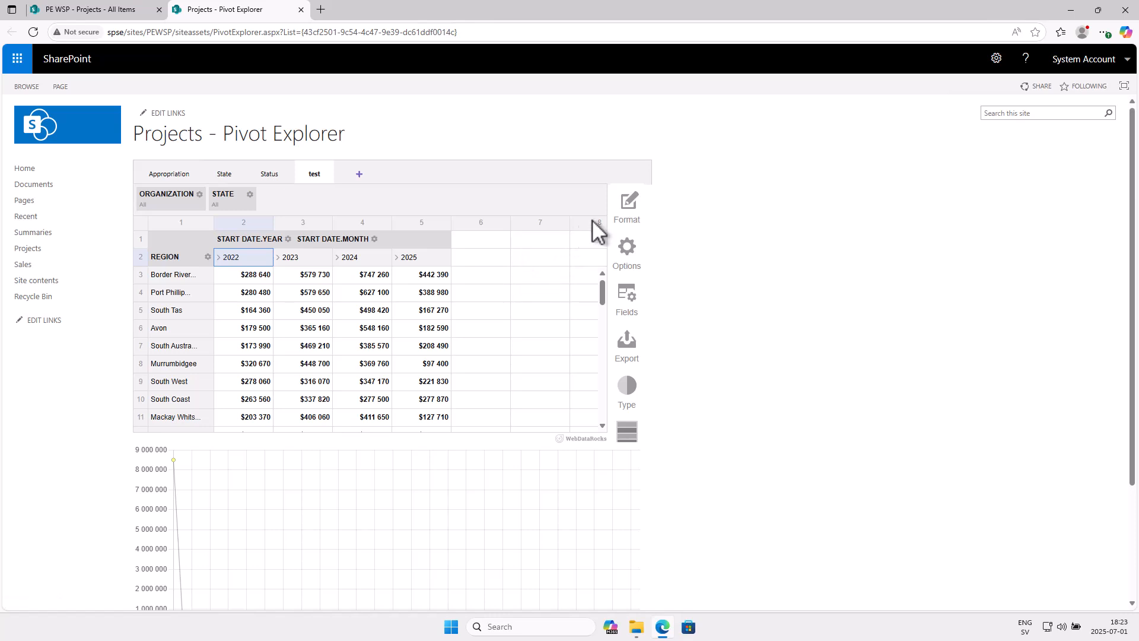
# Step: Set the currency symbol of Sum of Amount to € in the test report's cell format and compare with the Status report
pyautogui.click(621, 219)
pyautogui.click(573, 244)
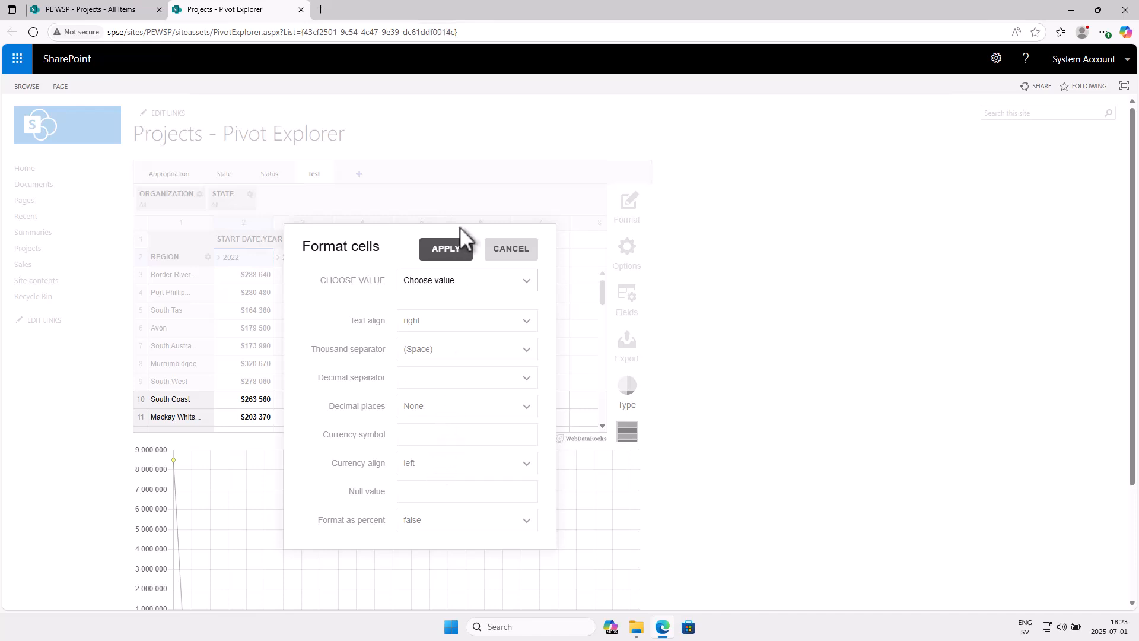
pyautogui.click(446, 283)
pyautogui.click(439, 329)
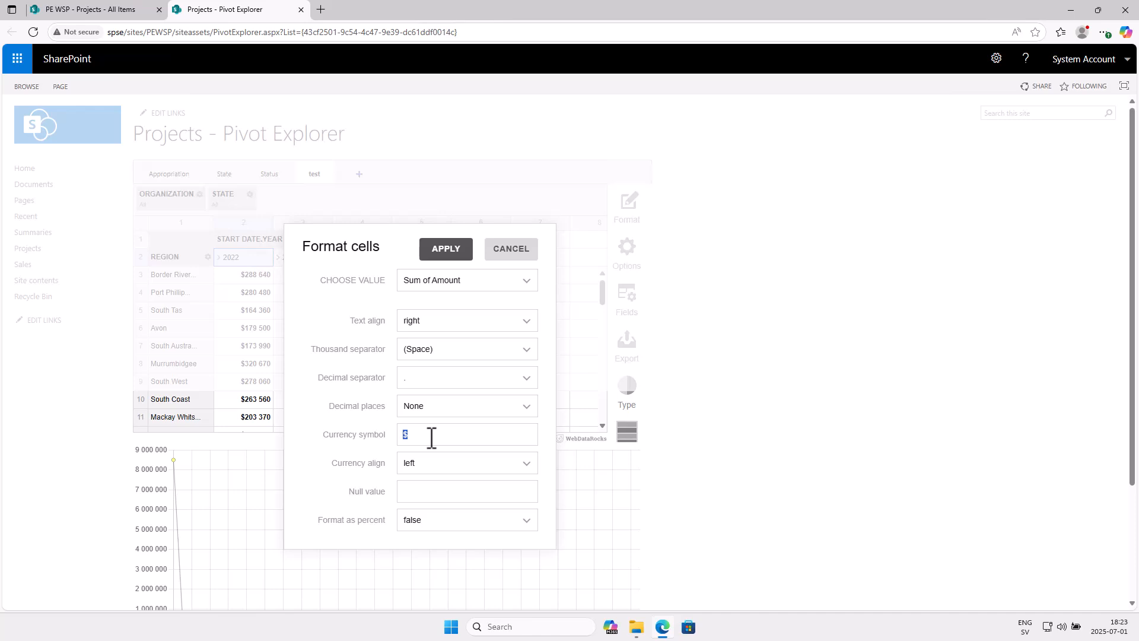
pyautogui.click(457, 249)
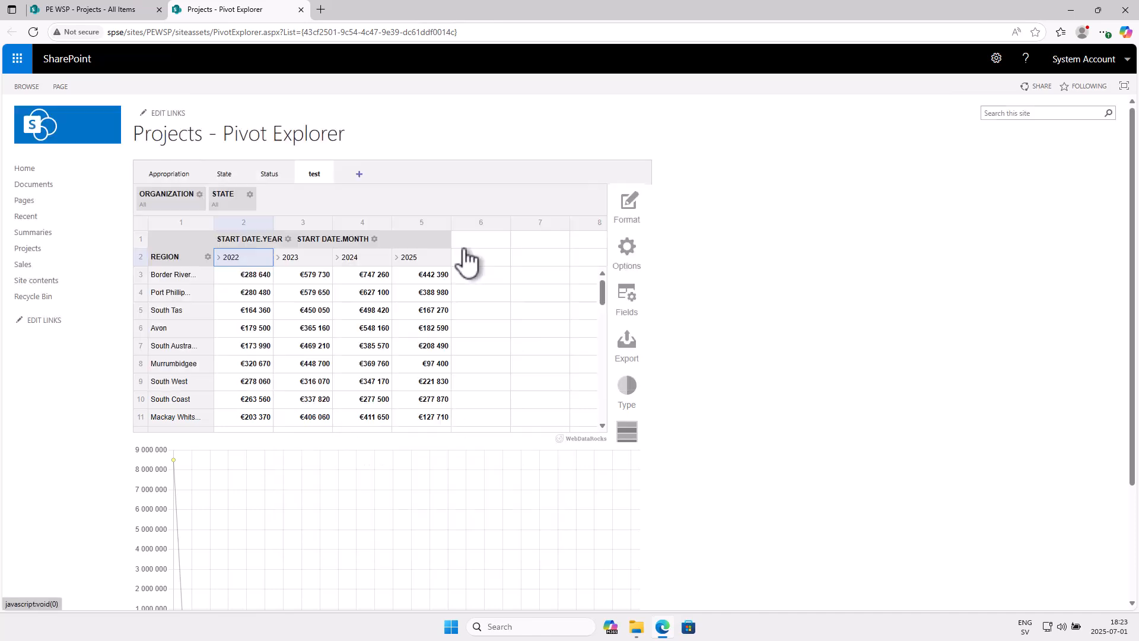
pyautogui.click(264, 174)
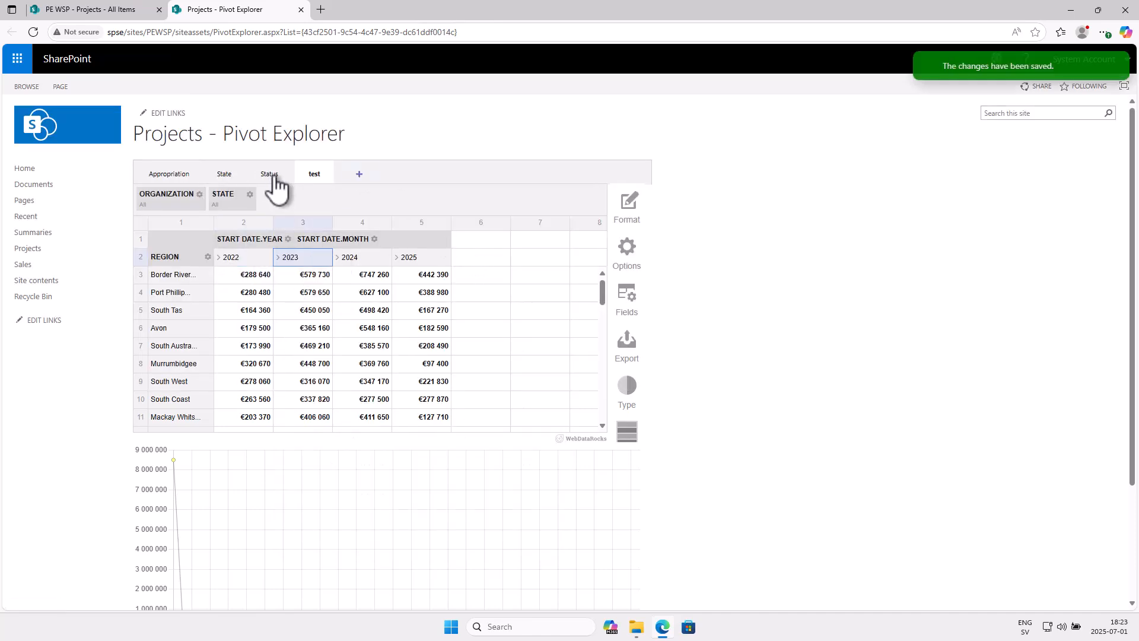
pyautogui.click(316, 175)
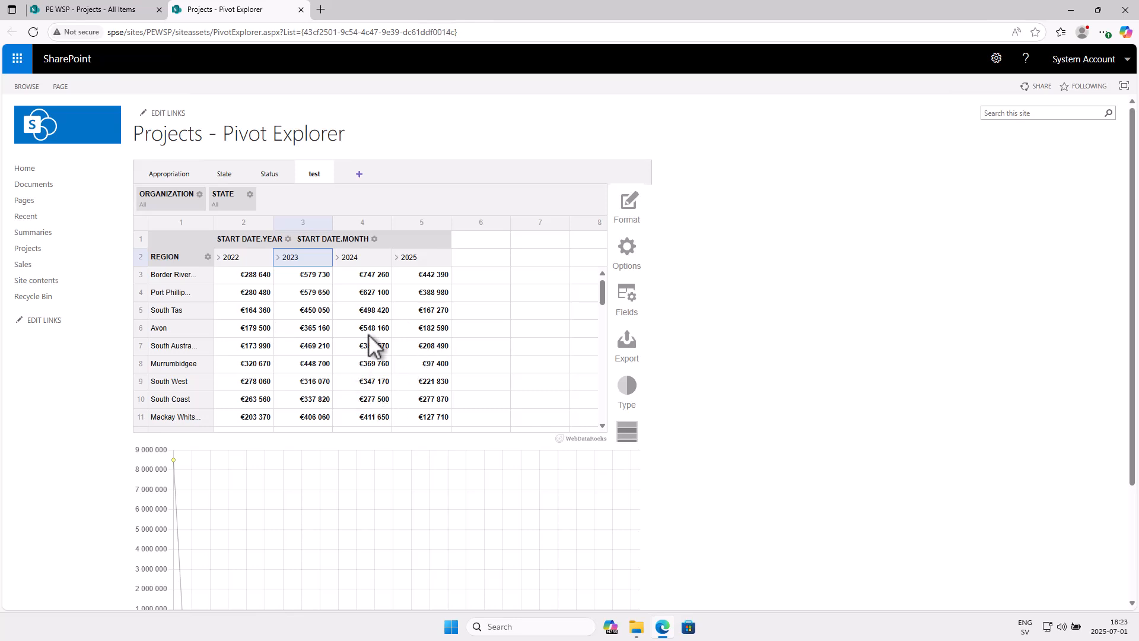
# Step: In the State report, change the highlight colour of the Sum of Amount greater than 2500000 conditional format to green #8BC34A and apply it
pyautogui.moveTo(639, 216)
pyautogui.click(236, 177)
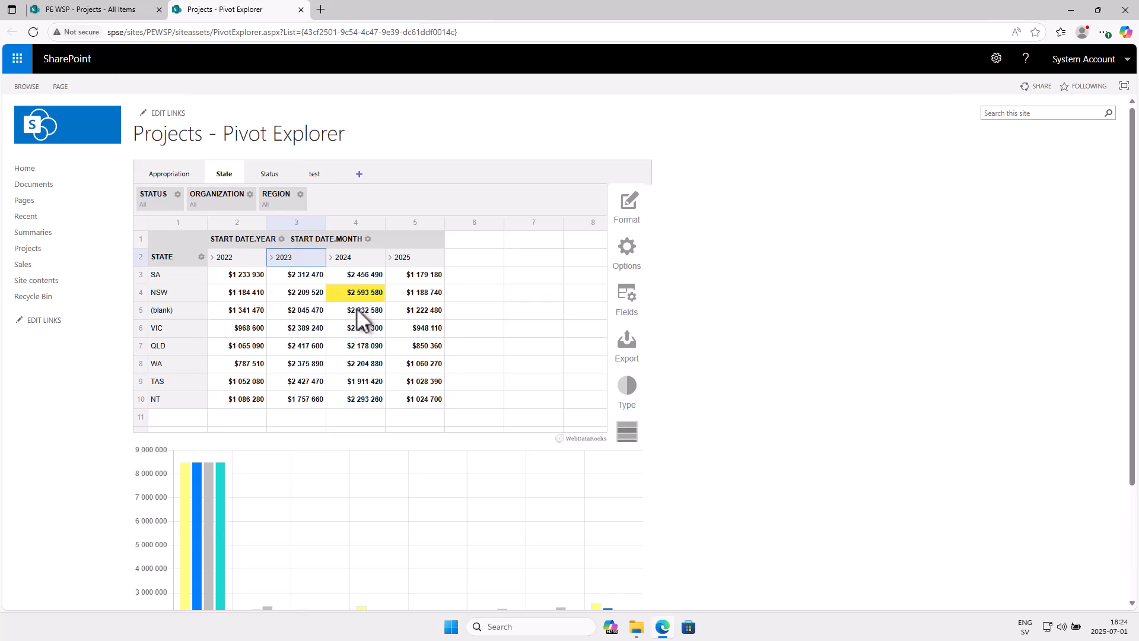
pyautogui.scroll(-1, 360, 347)
pyautogui.scroll(1, 359, 346)
pyautogui.moveTo(630, 214)
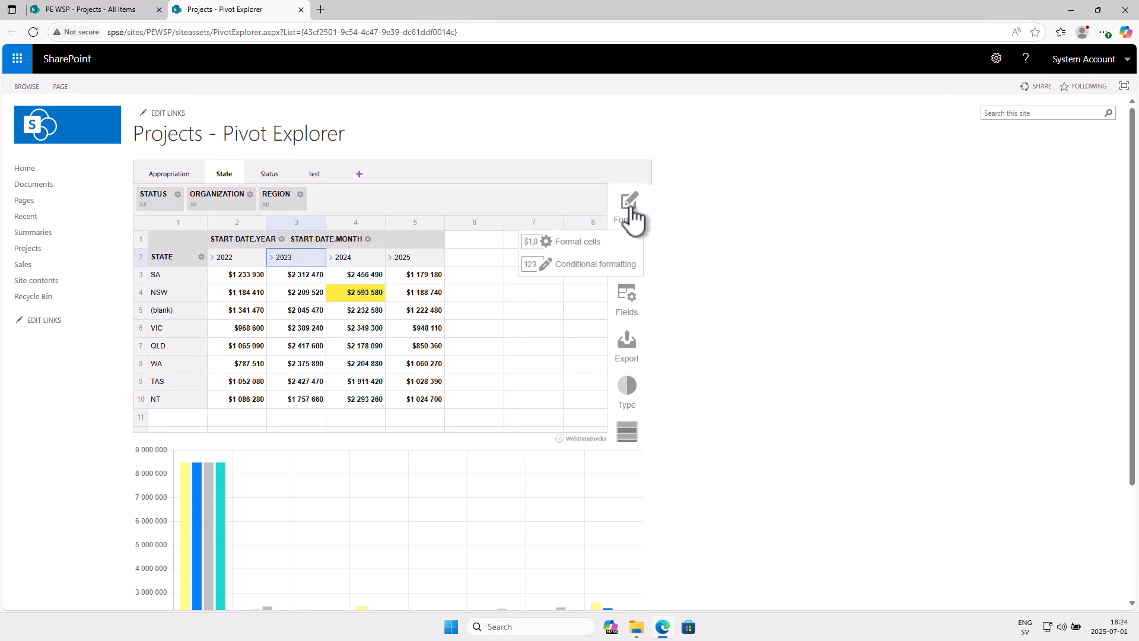
pyautogui.click(601, 269)
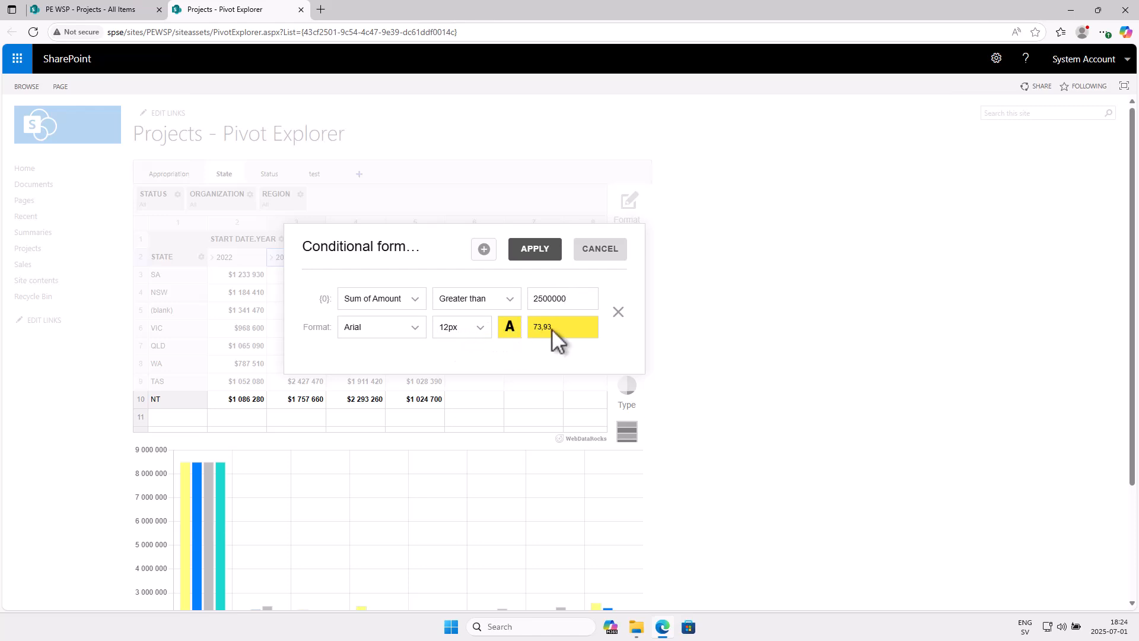
pyautogui.click(508, 329)
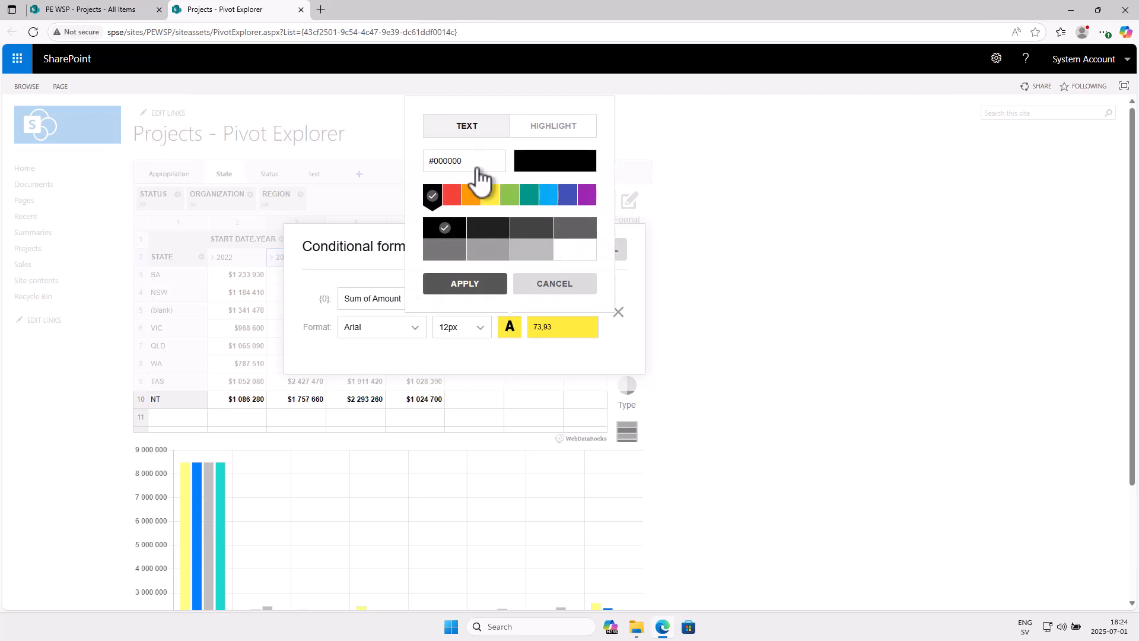
pyautogui.click(547, 131)
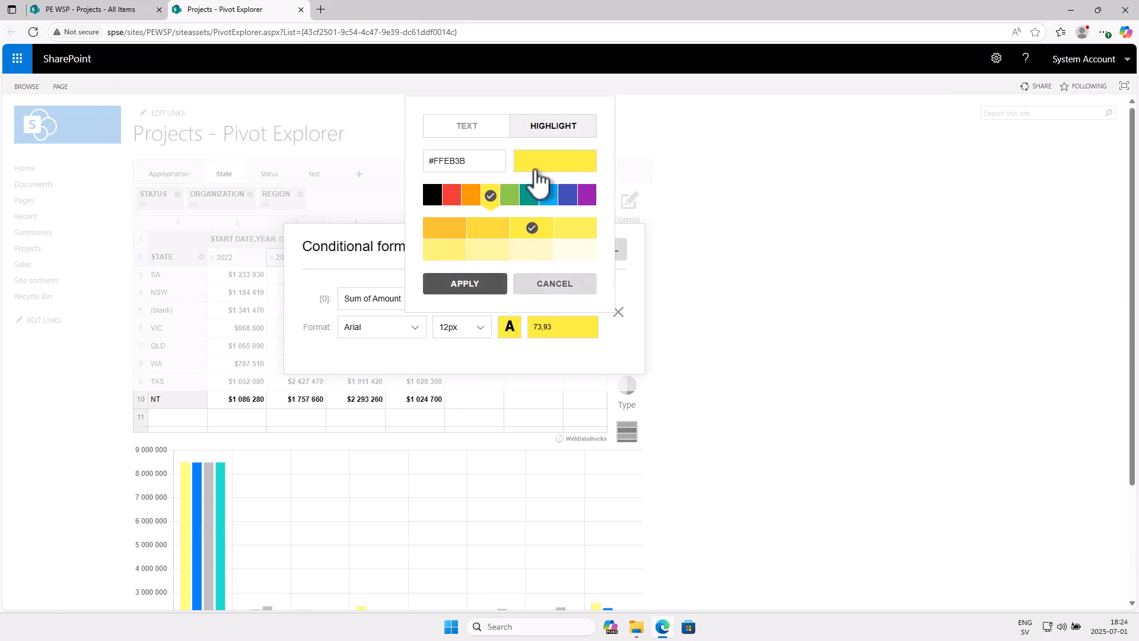
pyautogui.click(512, 197)
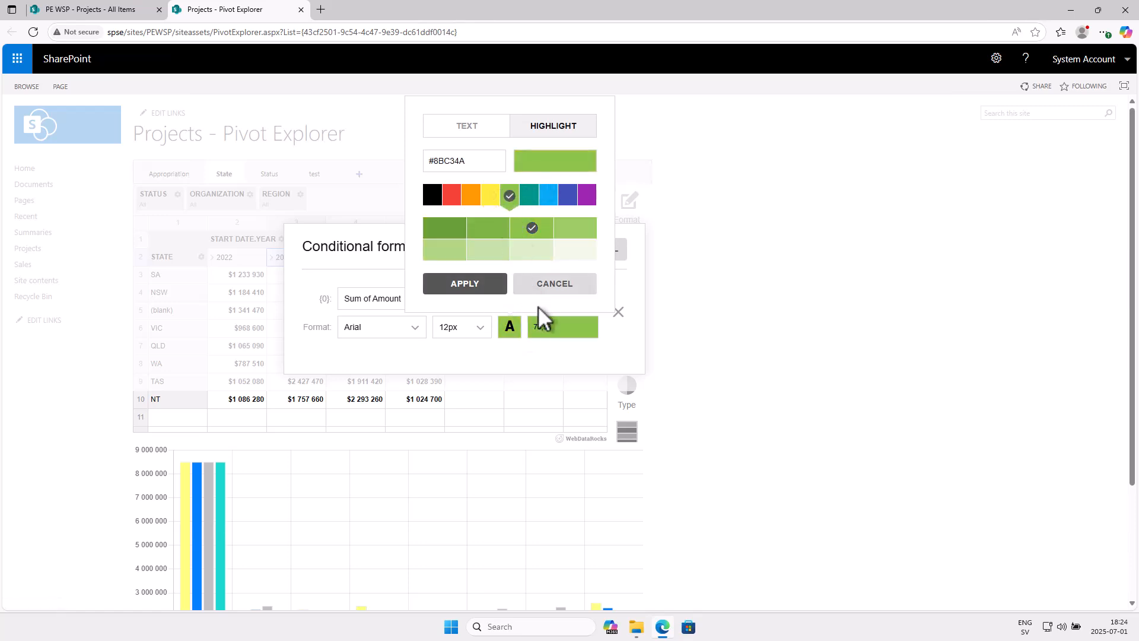
pyautogui.click(477, 284)
pyautogui.click(529, 255)
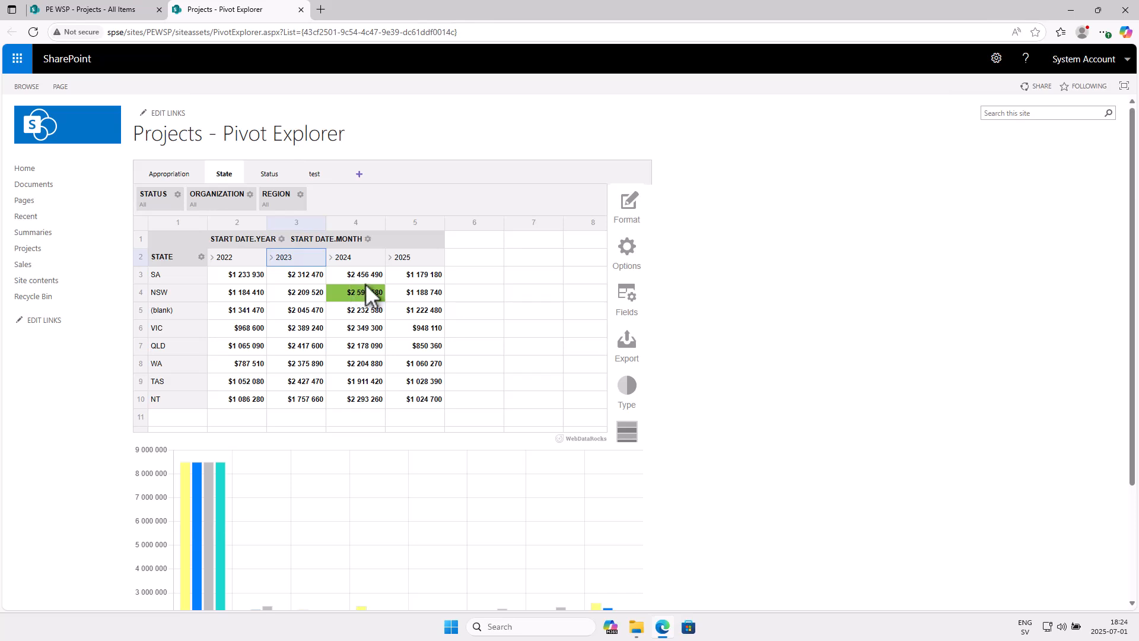
# Step: Examine the State report's full list of available fields and their arrangement, and close the field settings without applying changes
pyautogui.click(629, 295)
pyautogui.moveTo(280, 287)
pyautogui.mouseDown()
pyautogui.moveTo(279, 322)
pyautogui.moveTo(275, 279)
pyautogui.mouseUp()
pyautogui.scroll(-1, 281, 350)
pyautogui.scroll(-1, 282, 350)
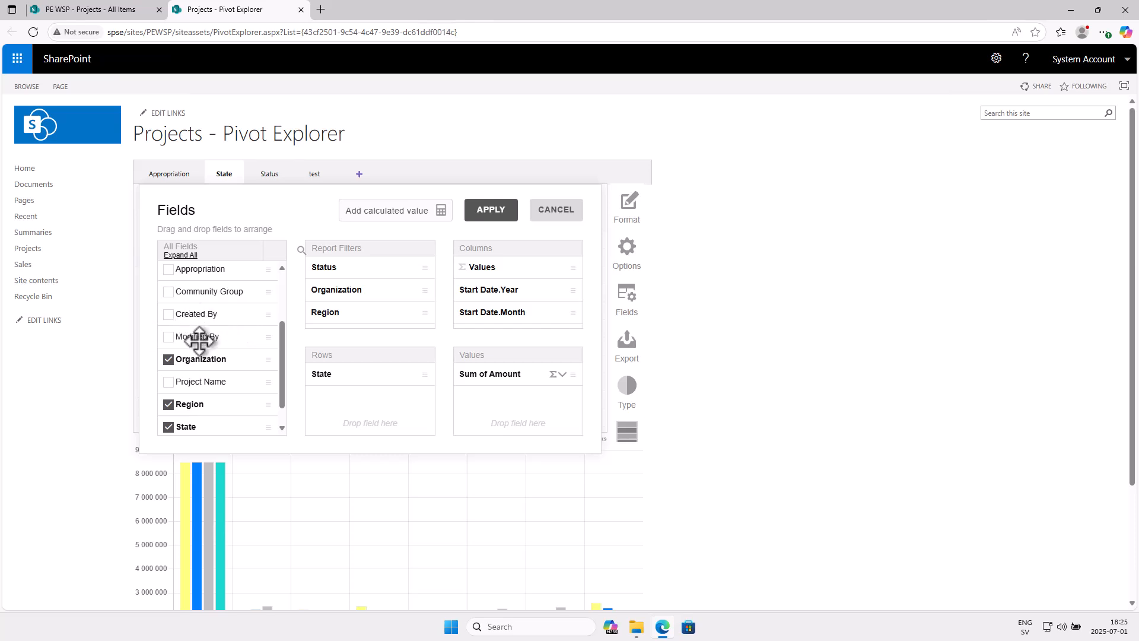
pyautogui.scroll(-1, 283, 340)
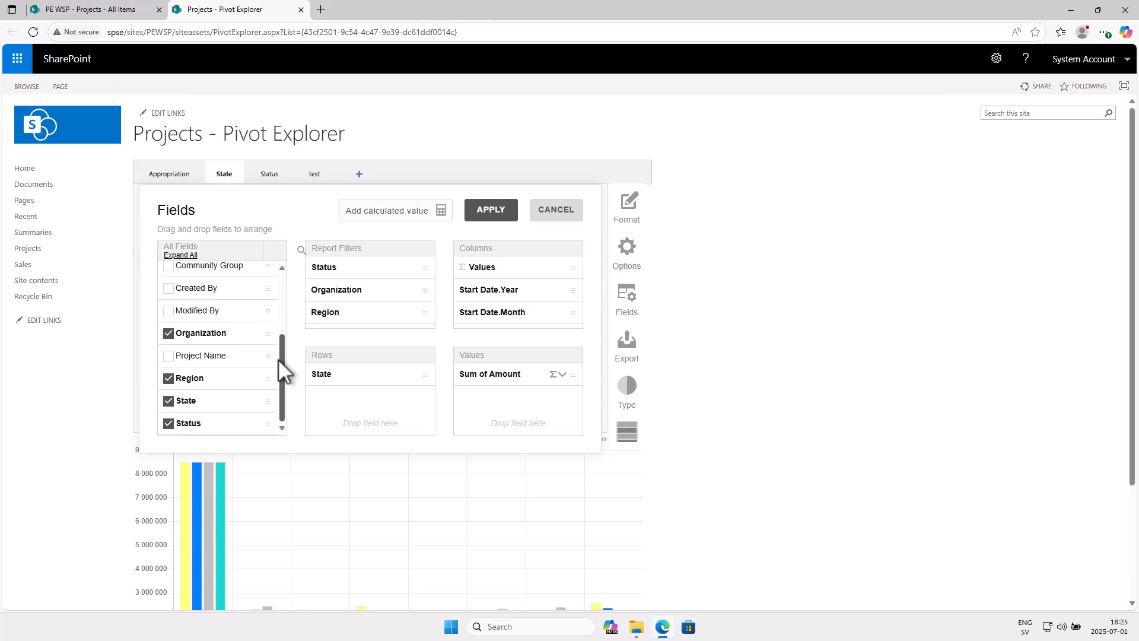
pyautogui.moveTo(279, 358); pyautogui.dragTo(283, 284)
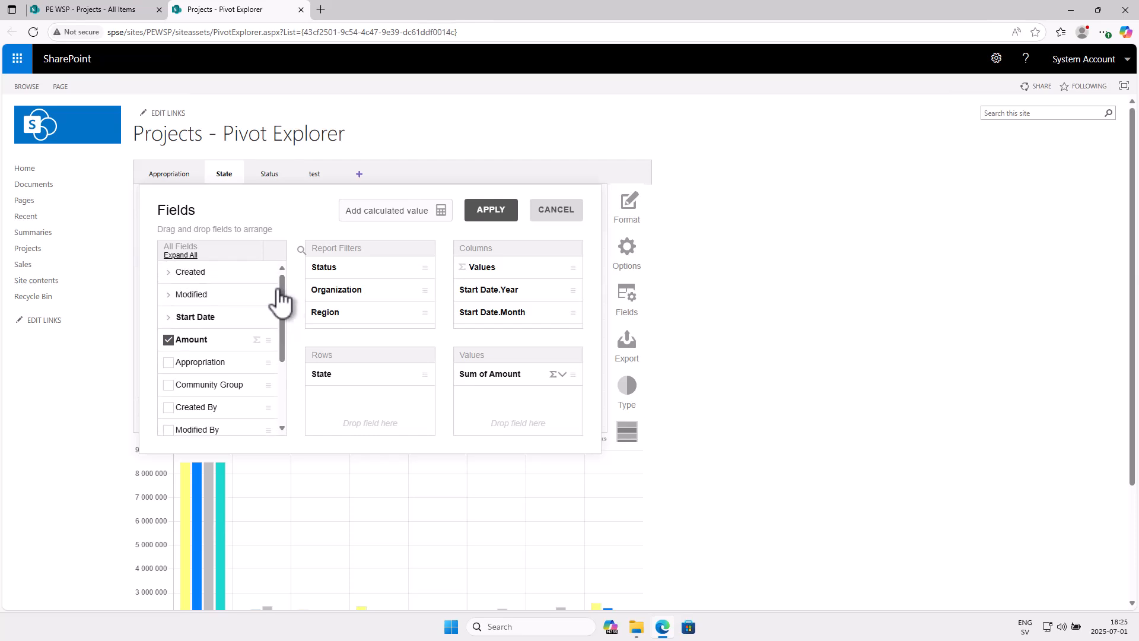
pyautogui.moveTo(280, 297); pyautogui.dragTo(279, 368)
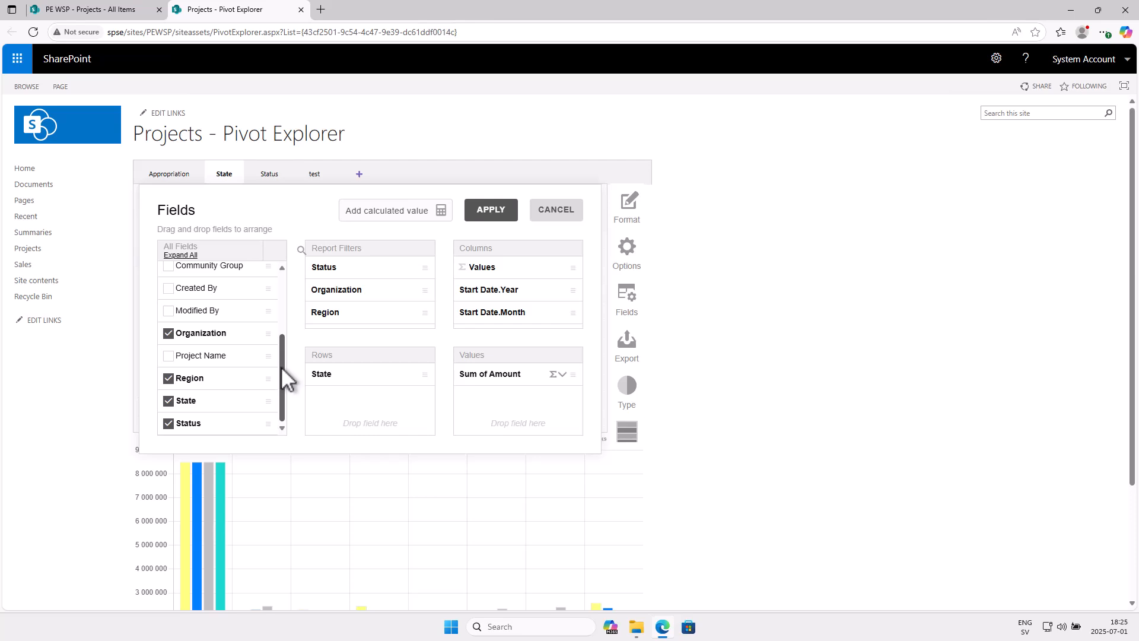
pyautogui.moveTo(280, 366)
pyautogui.mouseDown()
pyautogui.moveTo(283, 300)
pyautogui.moveTo(283, 349)
pyautogui.mouseUp()
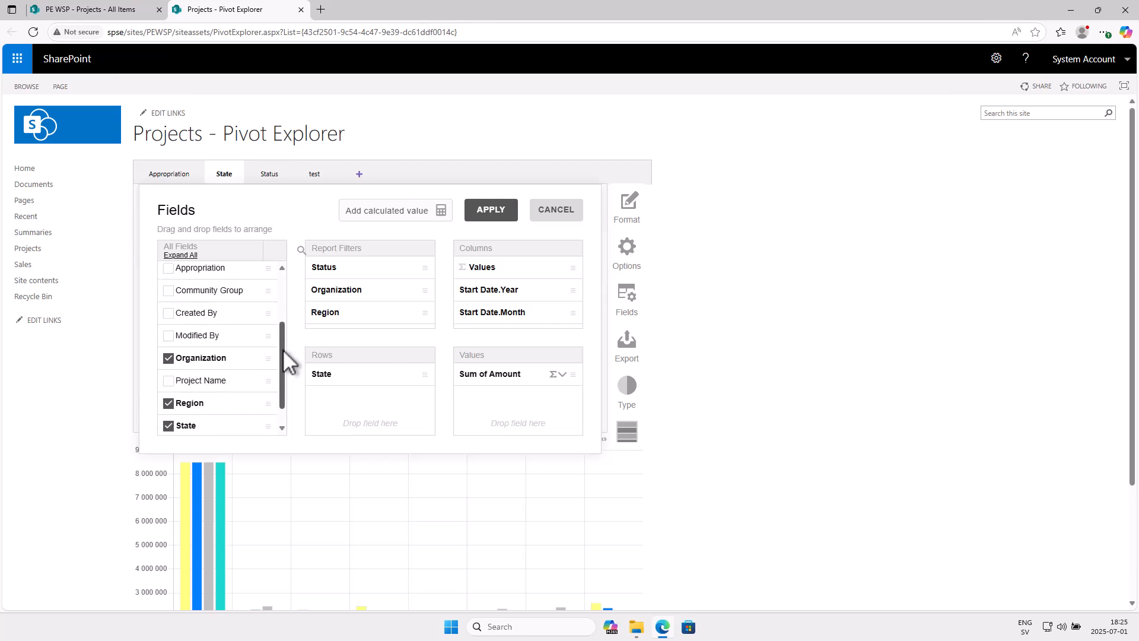
pyautogui.scroll(3, 208, 348)
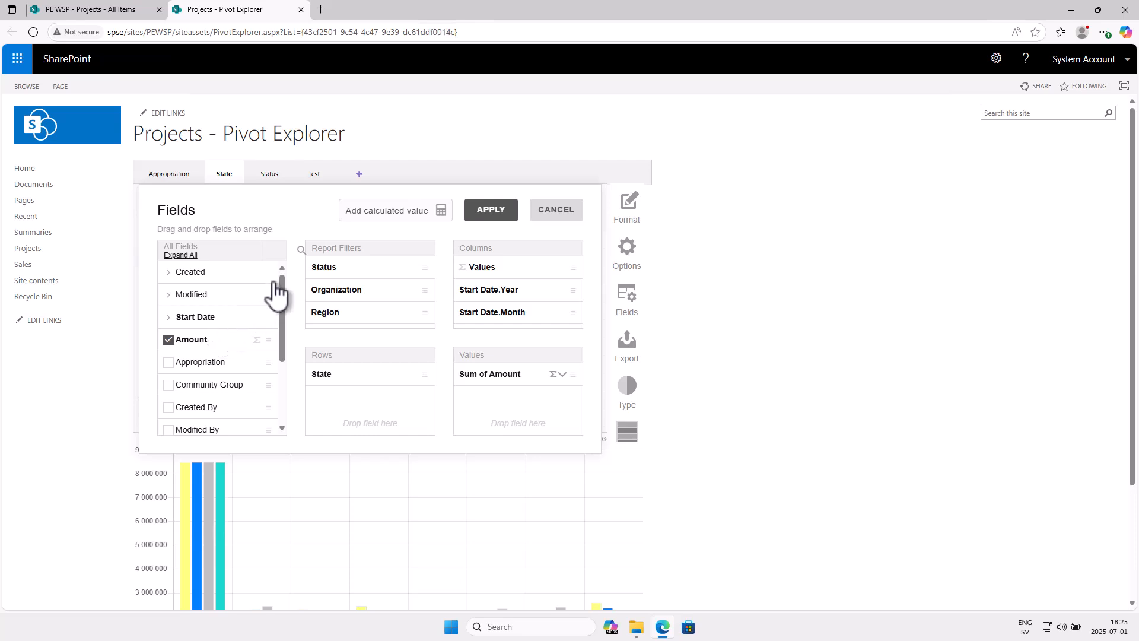
pyautogui.moveTo(281, 283); pyautogui.dragTo(281, 353)
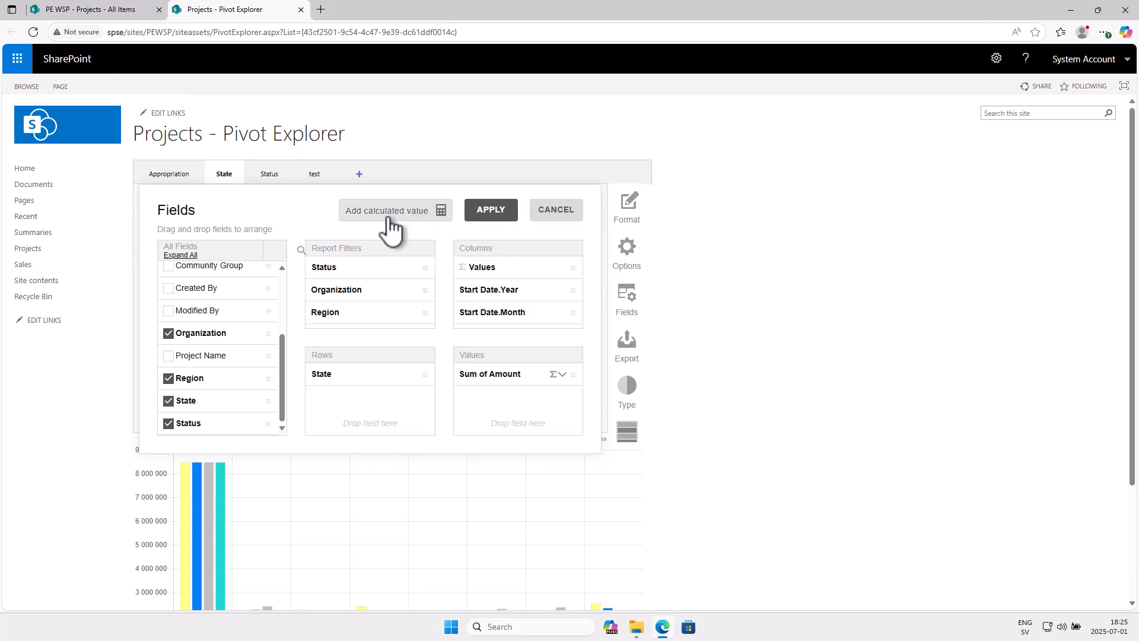
pyautogui.click(560, 217)
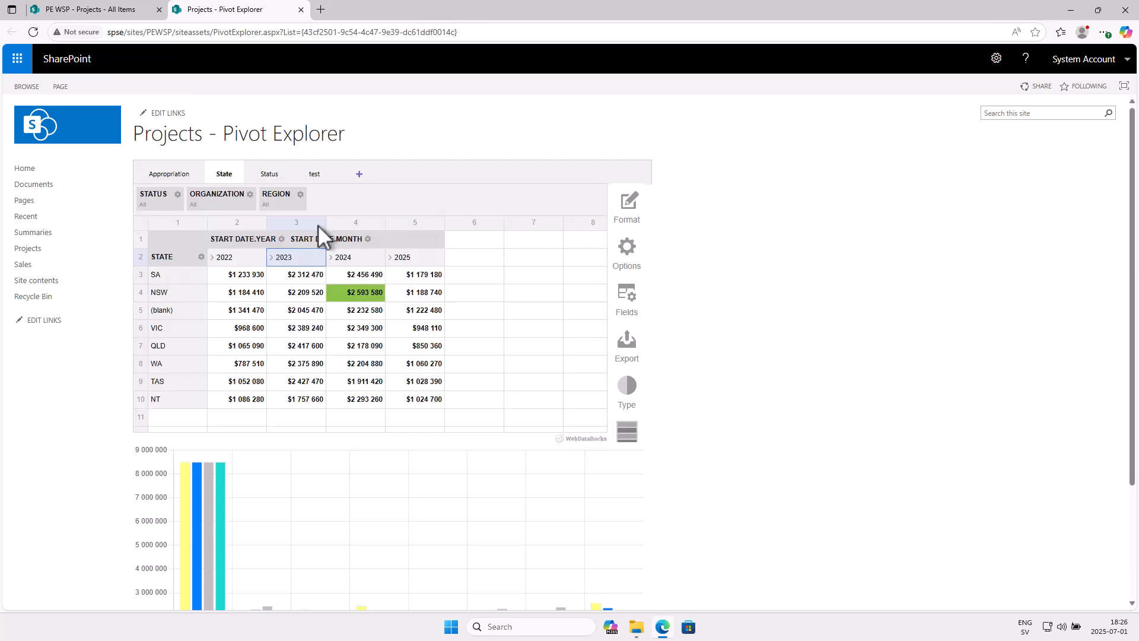
# Step: Open the Summaries list in Pivot Explorer and display its Quarters report
pyautogui.click(47, 234)
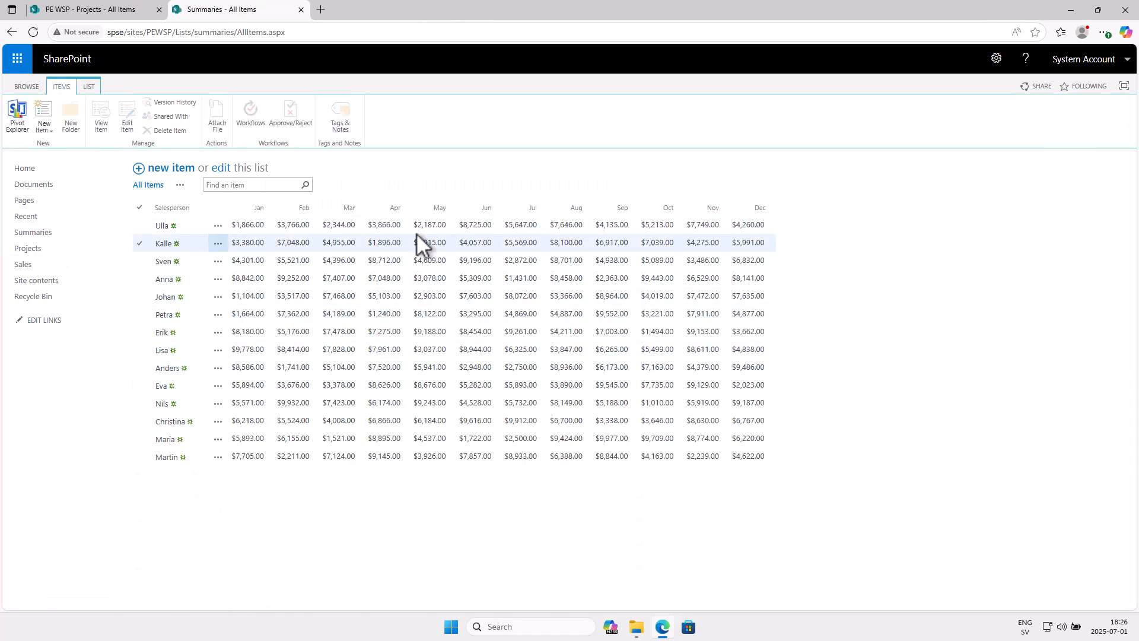
pyautogui.click(17, 117)
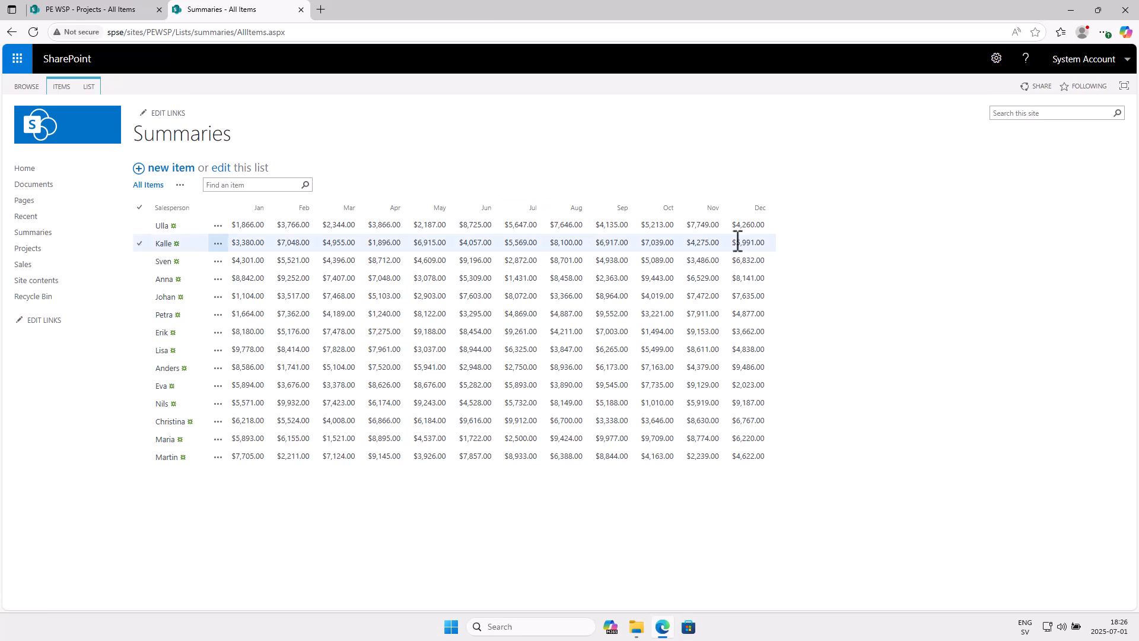
pyautogui.click(61, 87)
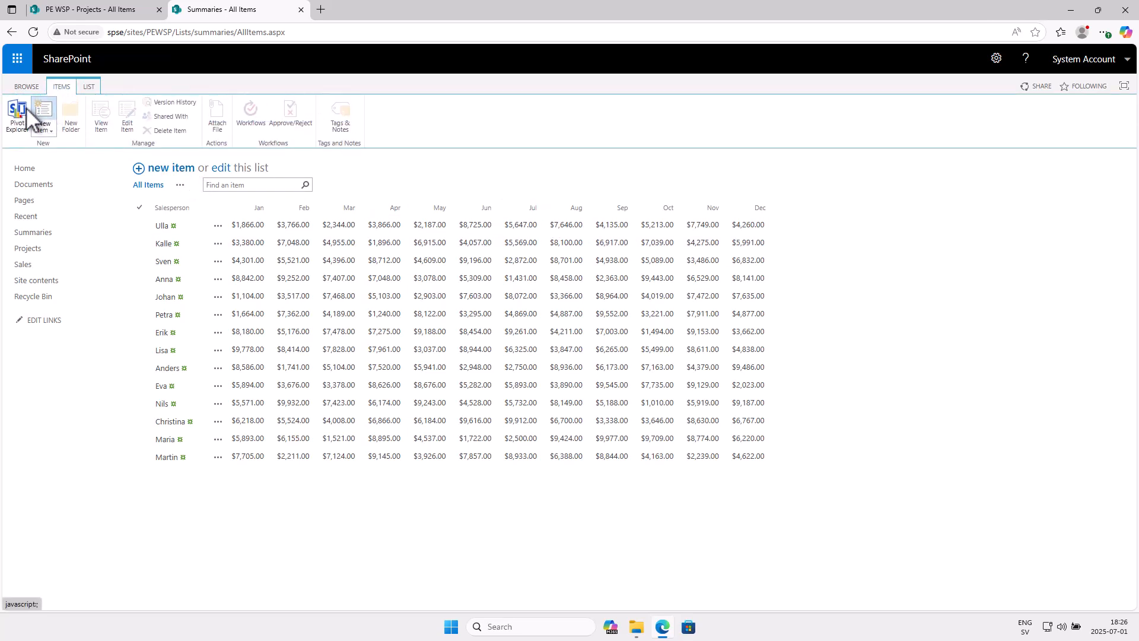
pyautogui.click(16, 116)
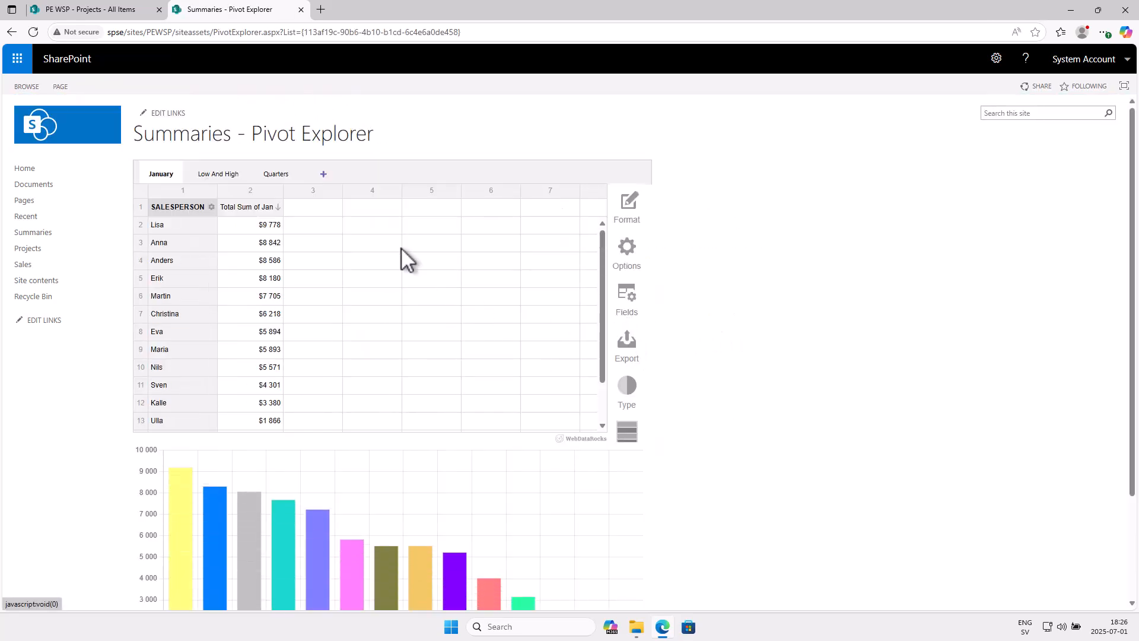
pyautogui.click(273, 174)
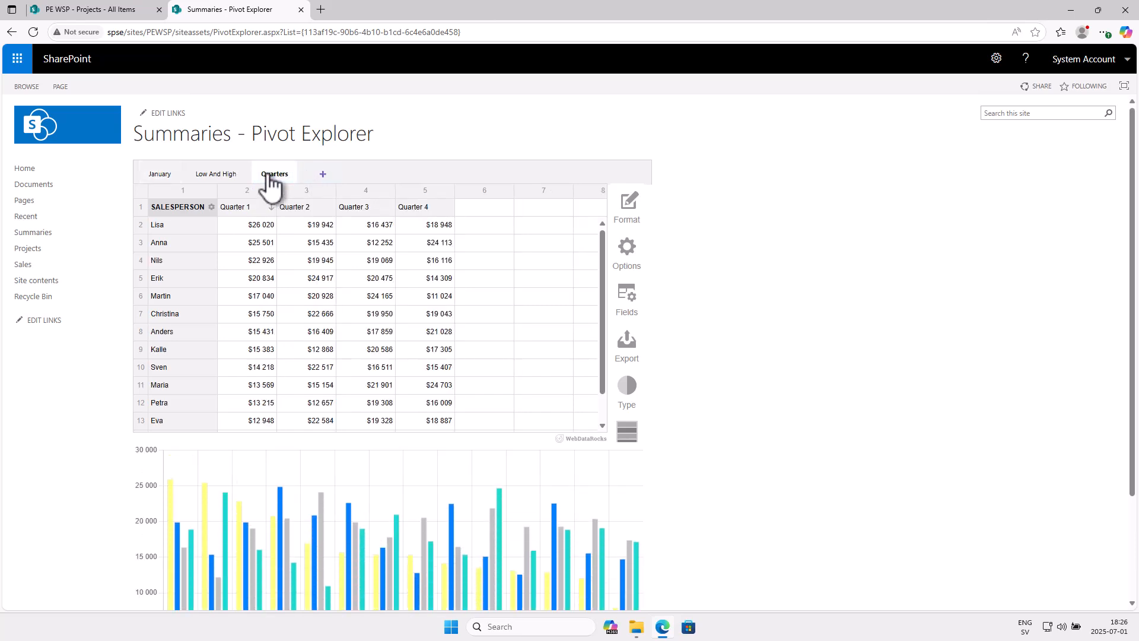
# Step: Add a calculated value named Sum of Summer to the Quarters report's fields with the formula sum("Jul") + sum("Jul") + sum("Aug")
pyautogui.click(630, 304)
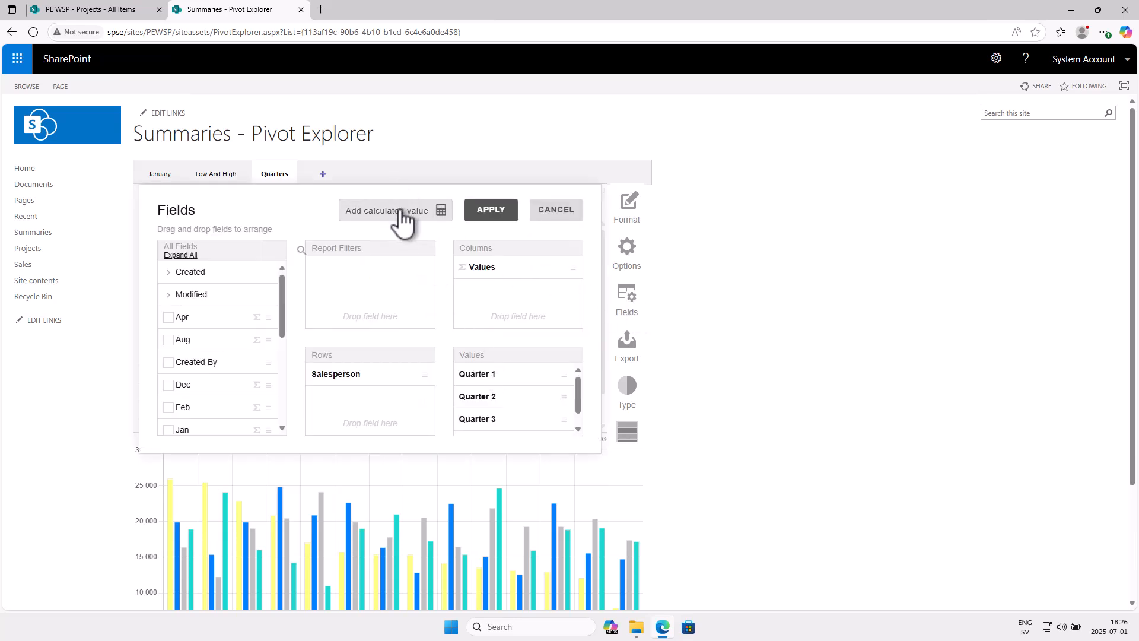
pyautogui.click(380, 213)
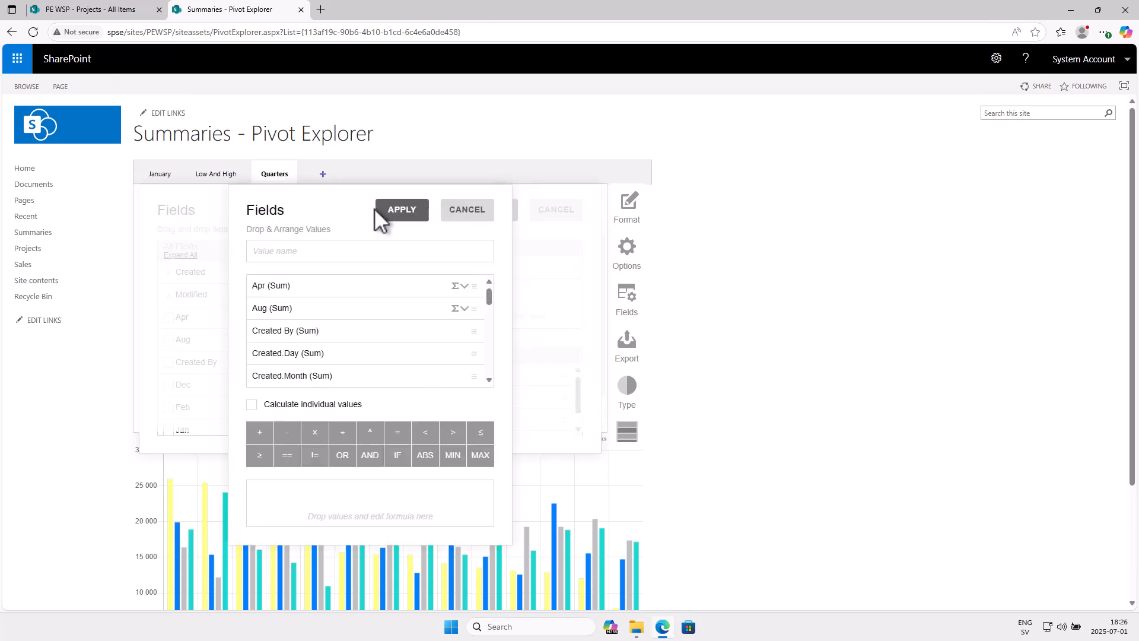
pyautogui.moveTo(490, 300); pyautogui.dragTo(489, 322)
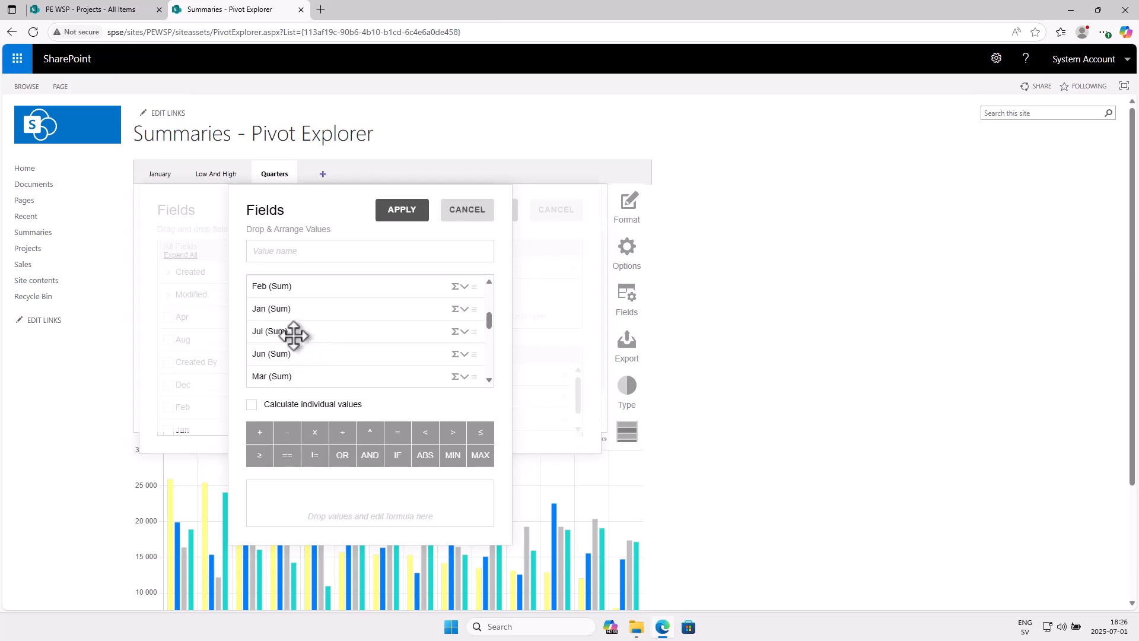
pyautogui.moveTo(277, 330); pyautogui.dragTo(288, 499)
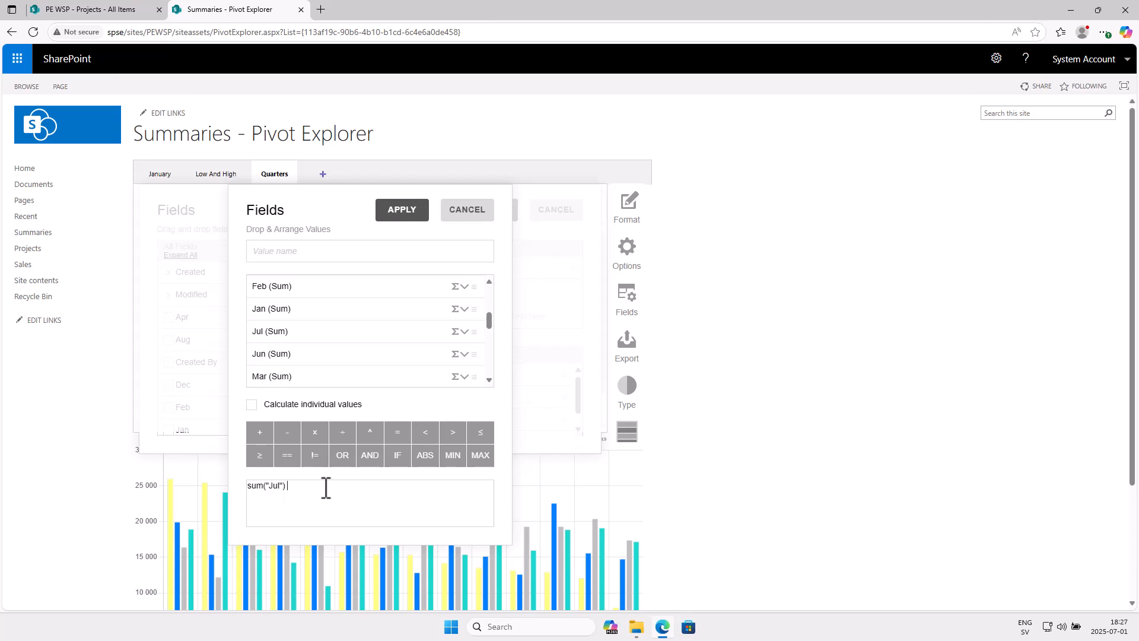
pyautogui.moveTo(270, 331); pyautogui.dragTo(356, 478)
pyautogui.click(261, 438)
pyautogui.scroll(5, 460, 329)
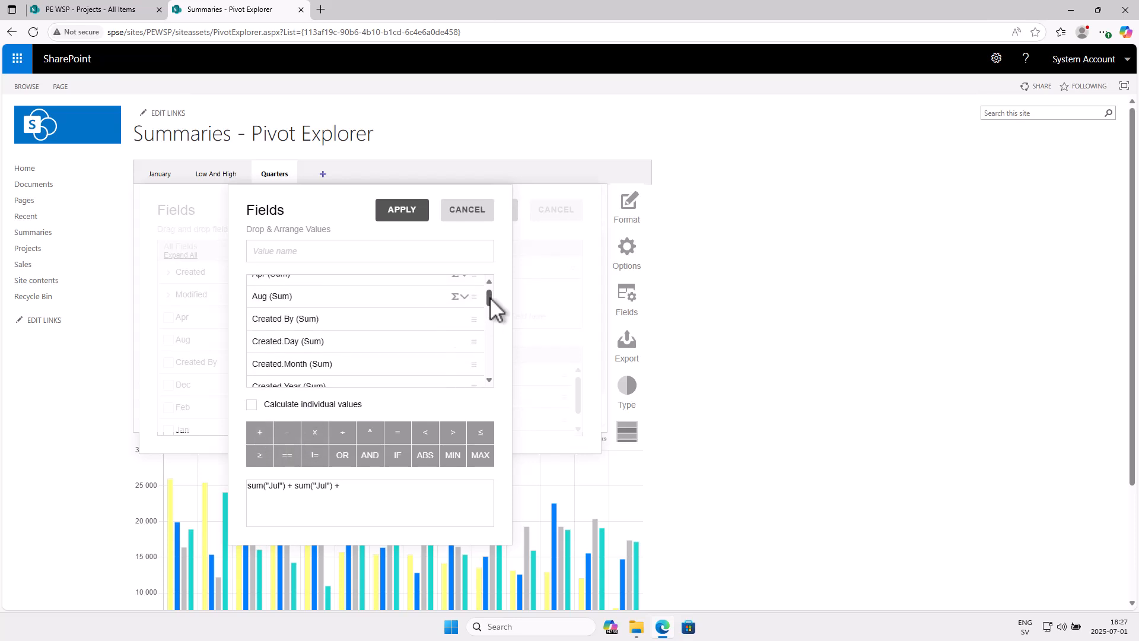
pyautogui.moveTo(297, 305); pyautogui.dragTo(376, 488)
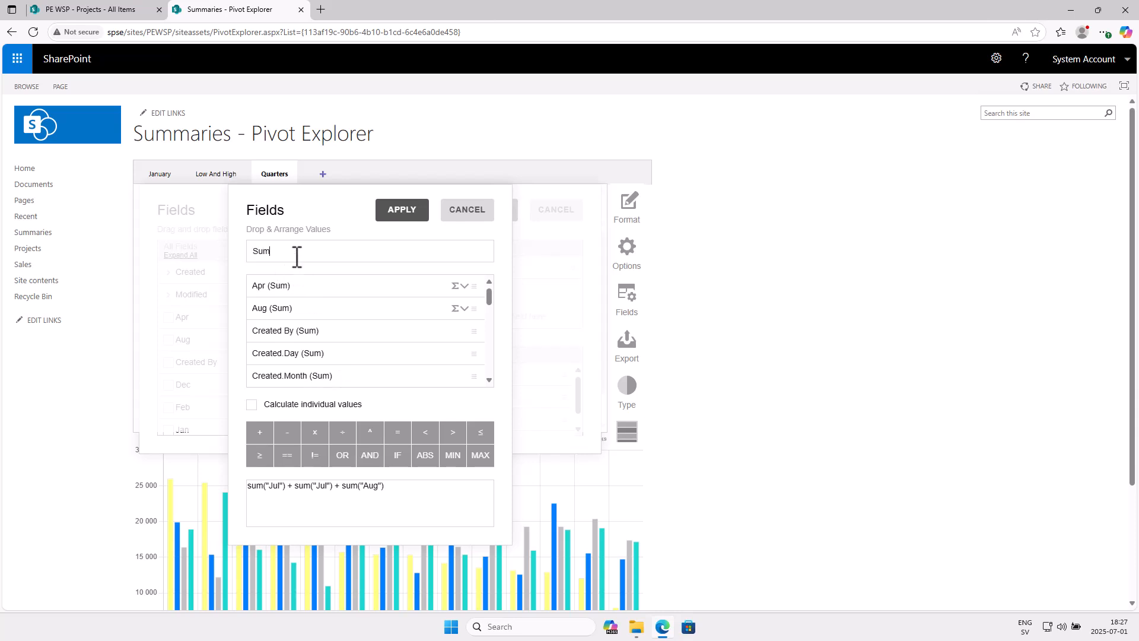
pyautogui.click(401, 211)
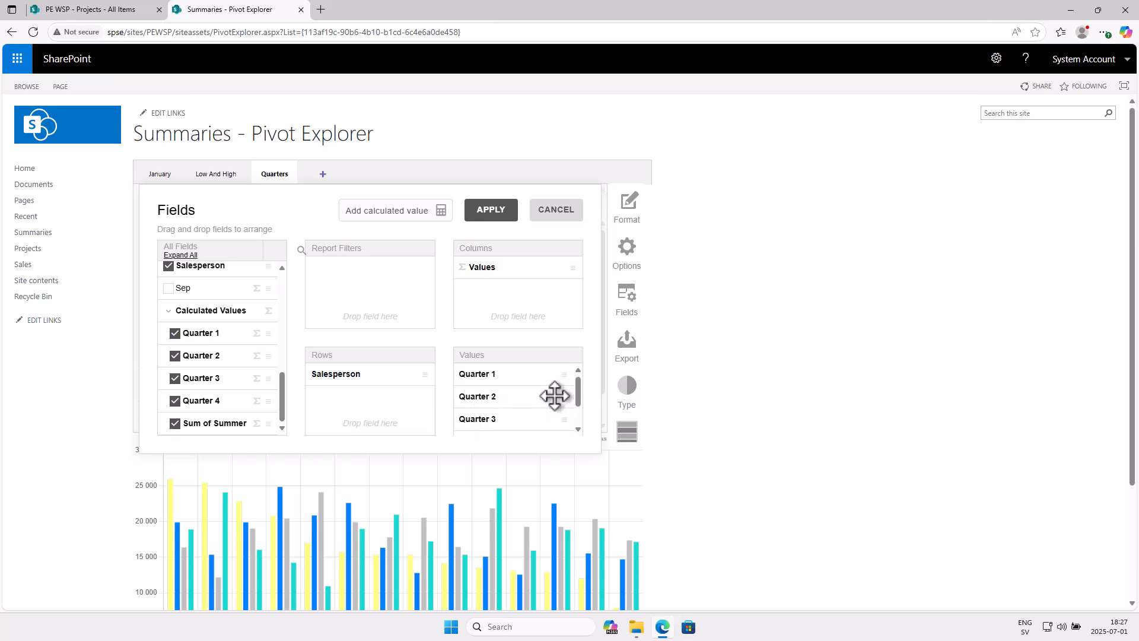
# Step: Check Sum of Summer among the Quarters report's values and discard the field changes
pyautogui.moveTo(579, 388); pyautogui.dragTo(577, 419)
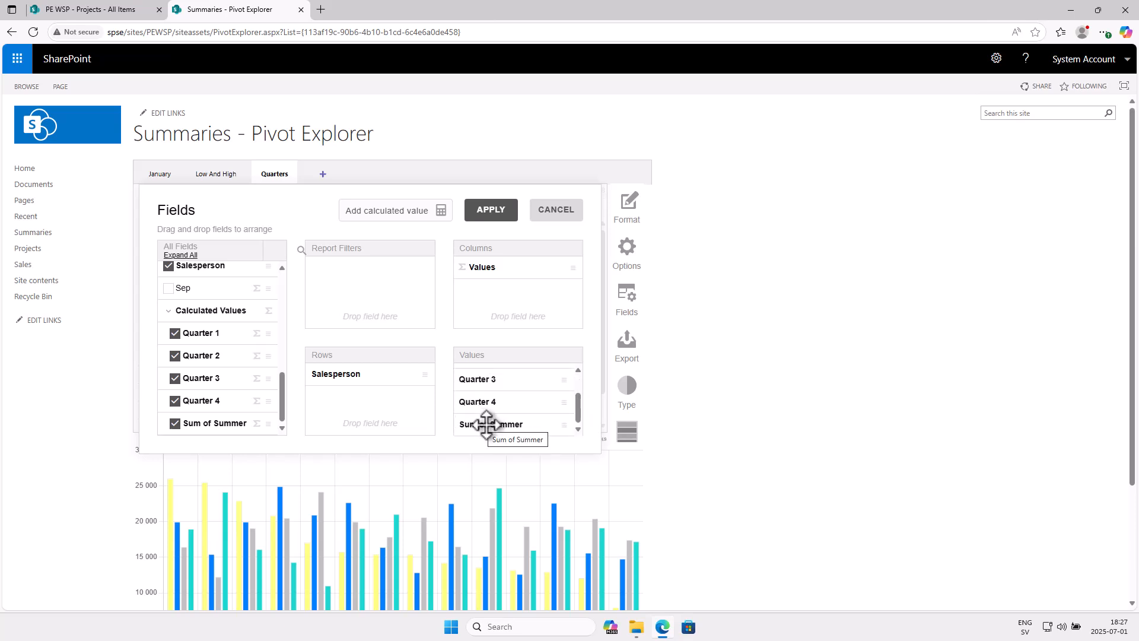
pyautogui.click(440, 212)
pyautogui.click(461, 214)
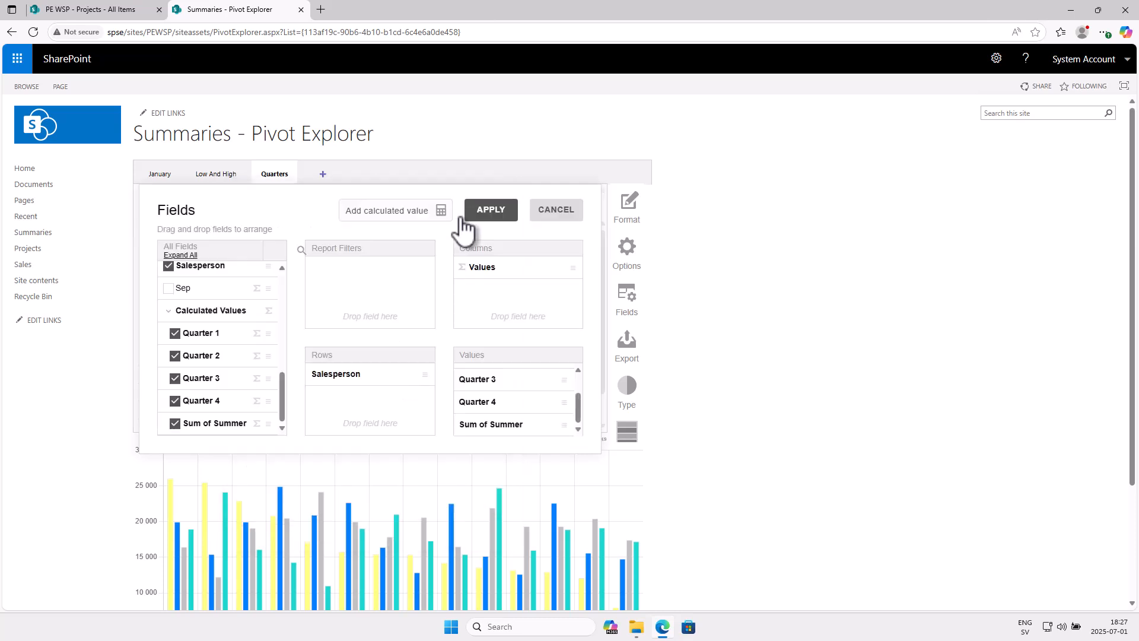
pyautogui.click(556, 211)
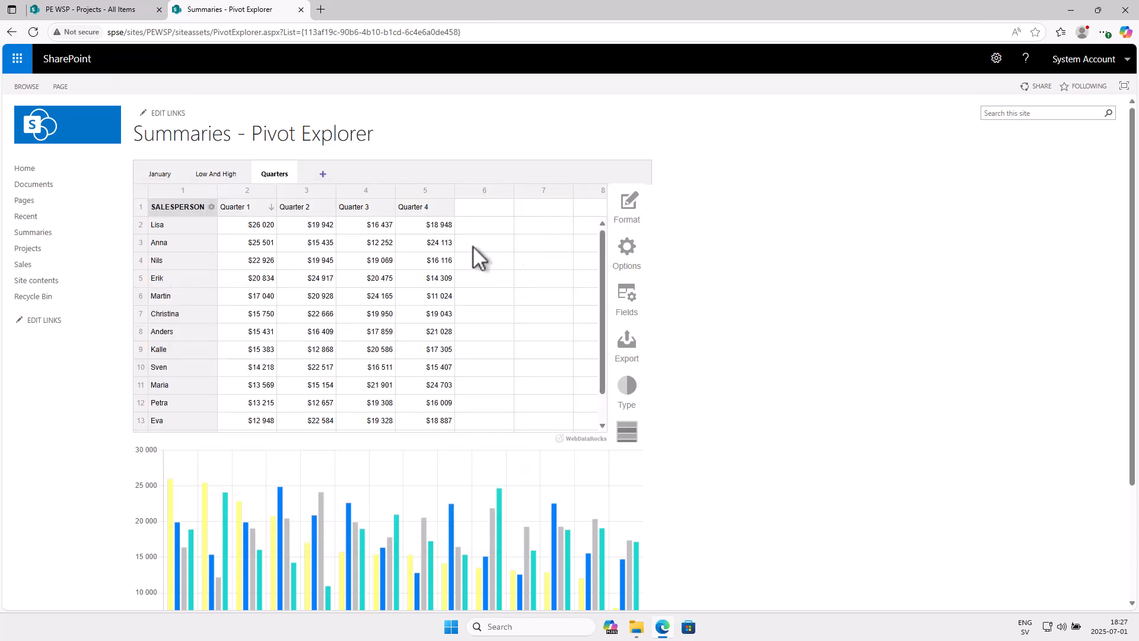
# Step: Display the January report and look through its salesperson rows down to the grand total
pyautogui.click(159, 174)
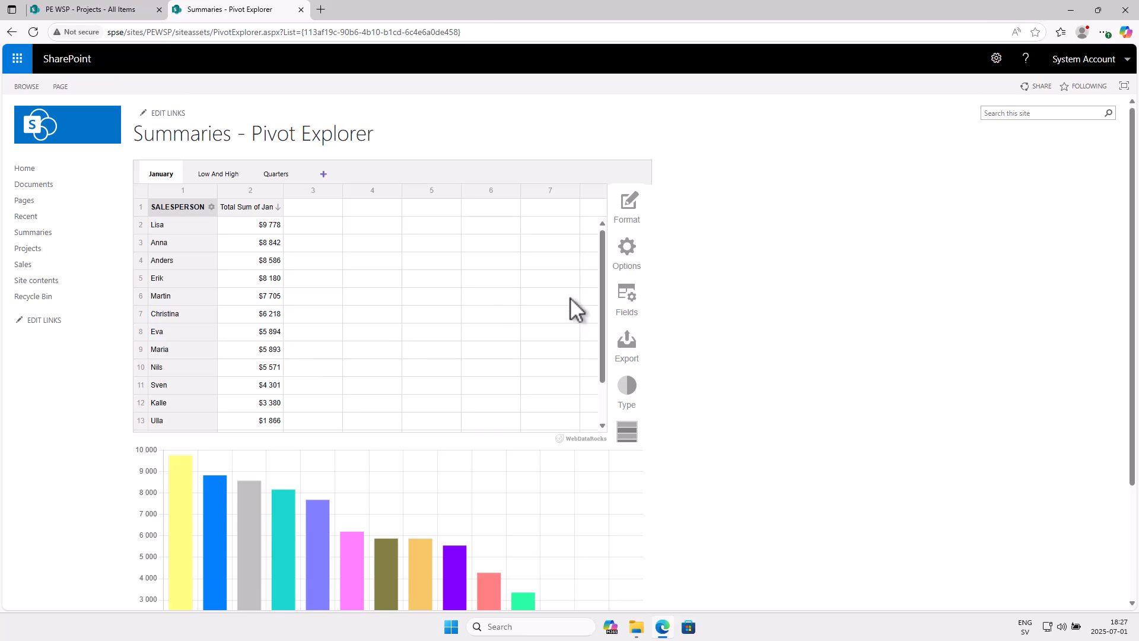
pyautogui.scroll(-3, 603, 330)
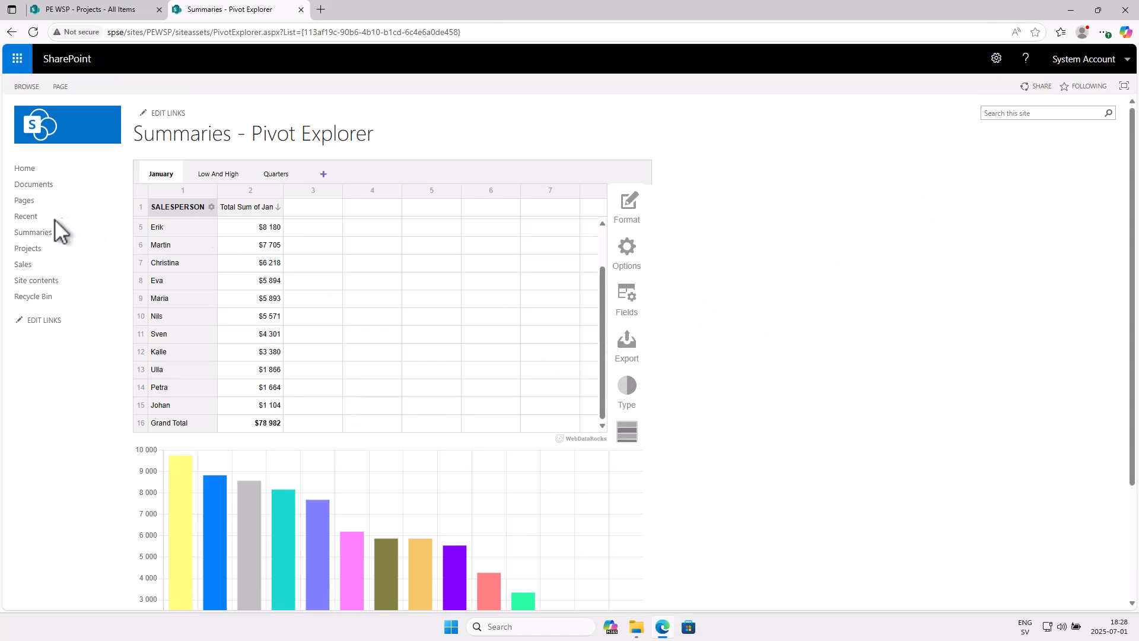
# Step: Open the Summaries list for grid editing and set the Jan amount of the fifth listed salesperson to 5000
pyautogui.click(36, 233)
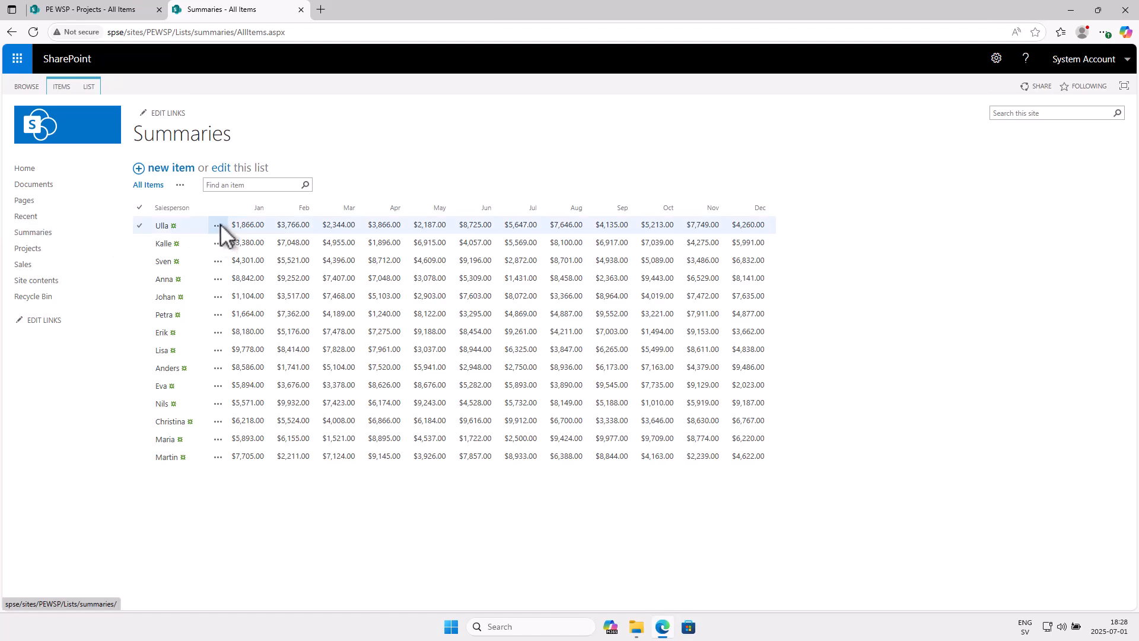
pyautogui.click(223, 171)
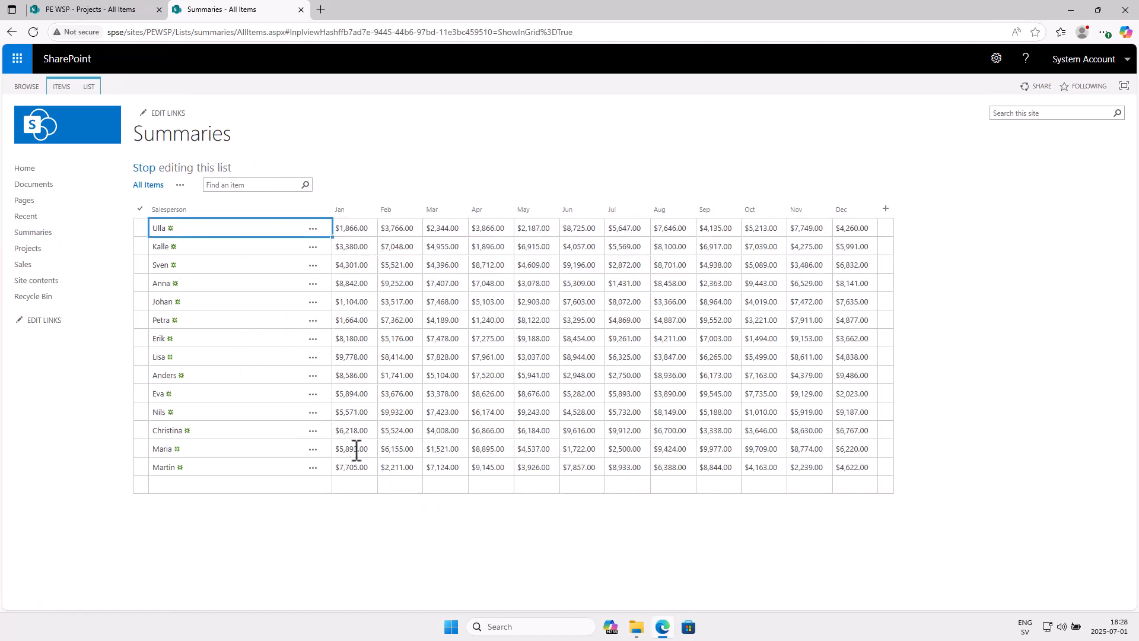
pyautogui.click(352, 304)
pyautogui.click(354, 304)
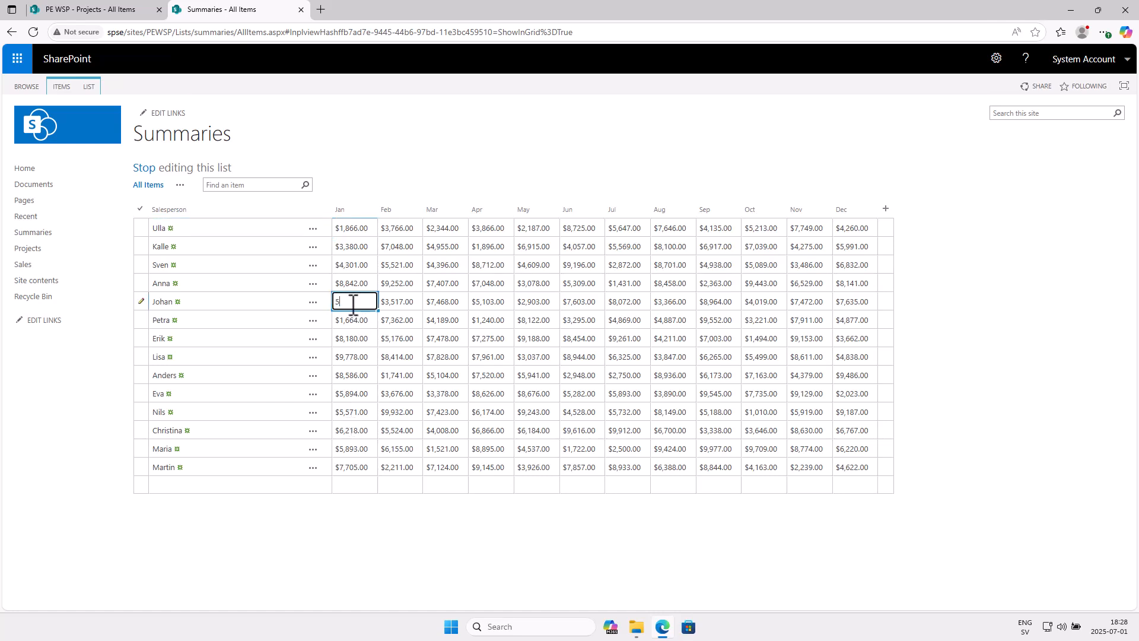
pyautogui.click(278, 323)
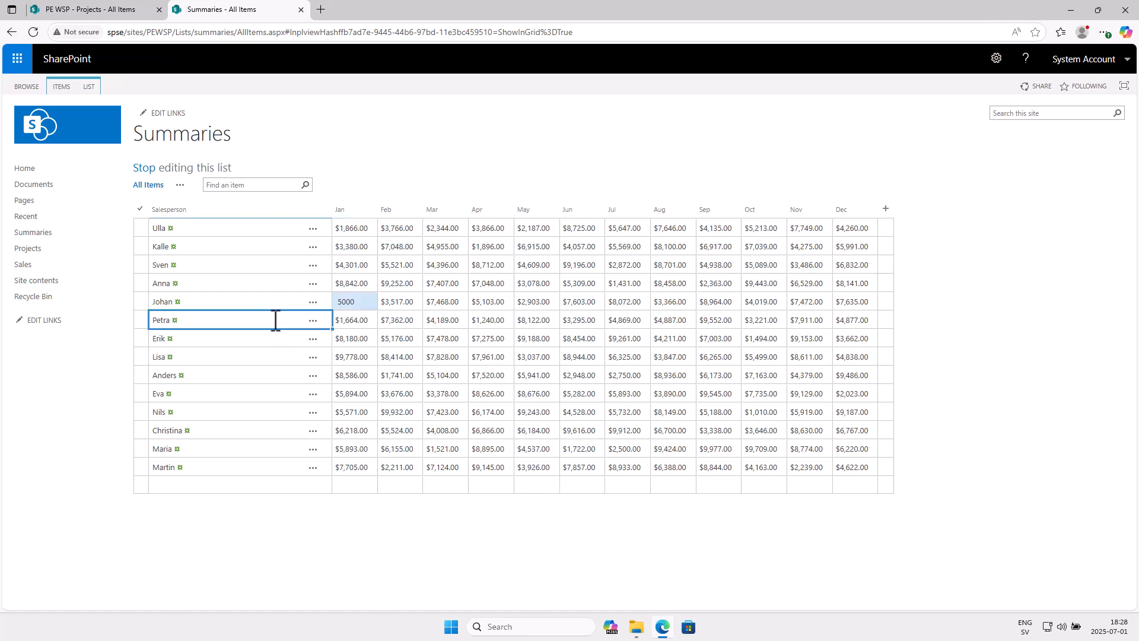
# Step: Reopen the Summaries list in Pivot Explorer and check the edited amount in the January report's table and chart
pyautogui.click(58, 91)
pyautogui.click(26, 110)
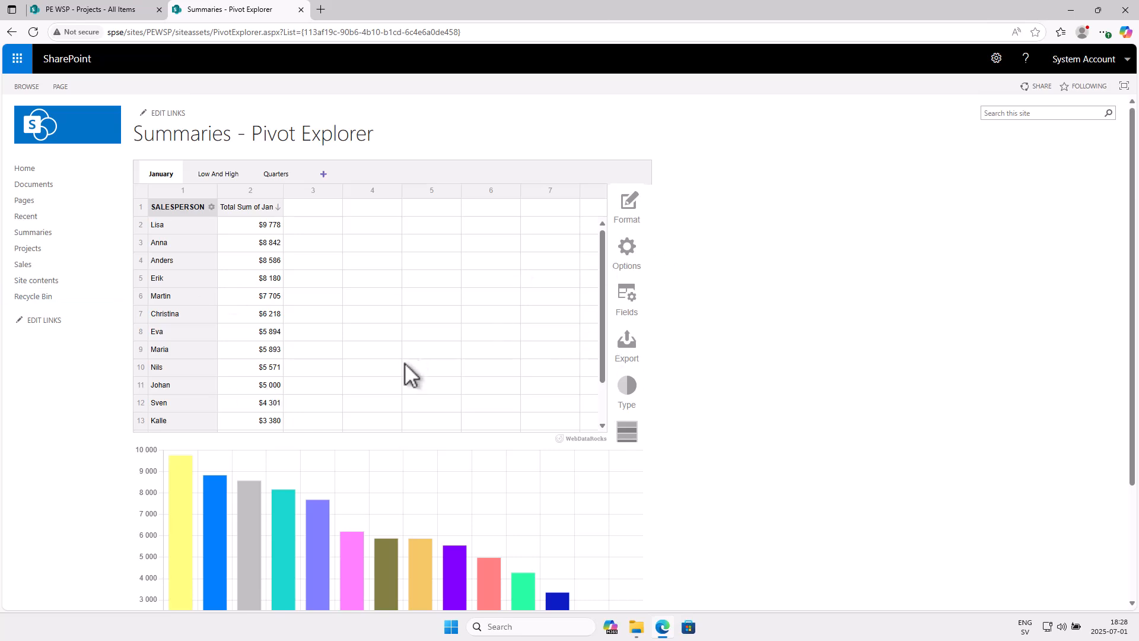
pyautogui.scroll(-1, 602, 393)
pyautogui.scroll(1, 602, 394)
pyautogui.scroll(-1, 605, 384)
pyautogui.scroll(1, 606, 392)
# Step: Examine the January report's field arrangement and layout options, cancelling both without changes
pyautogui.moveTo(630, 213)
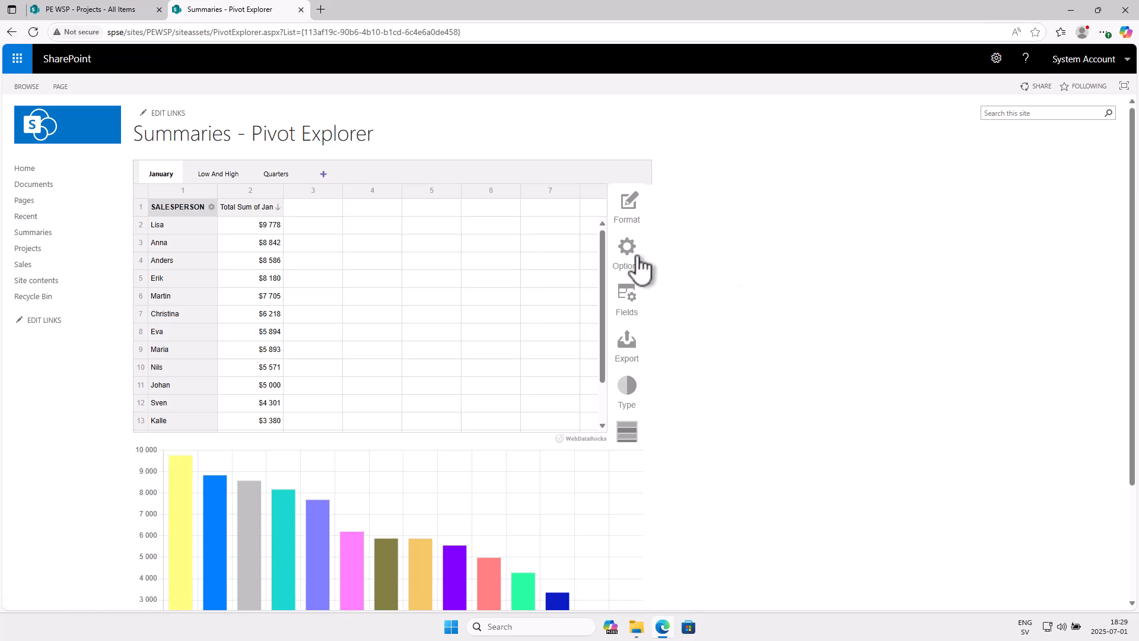
pyautogui.click(626, 297)
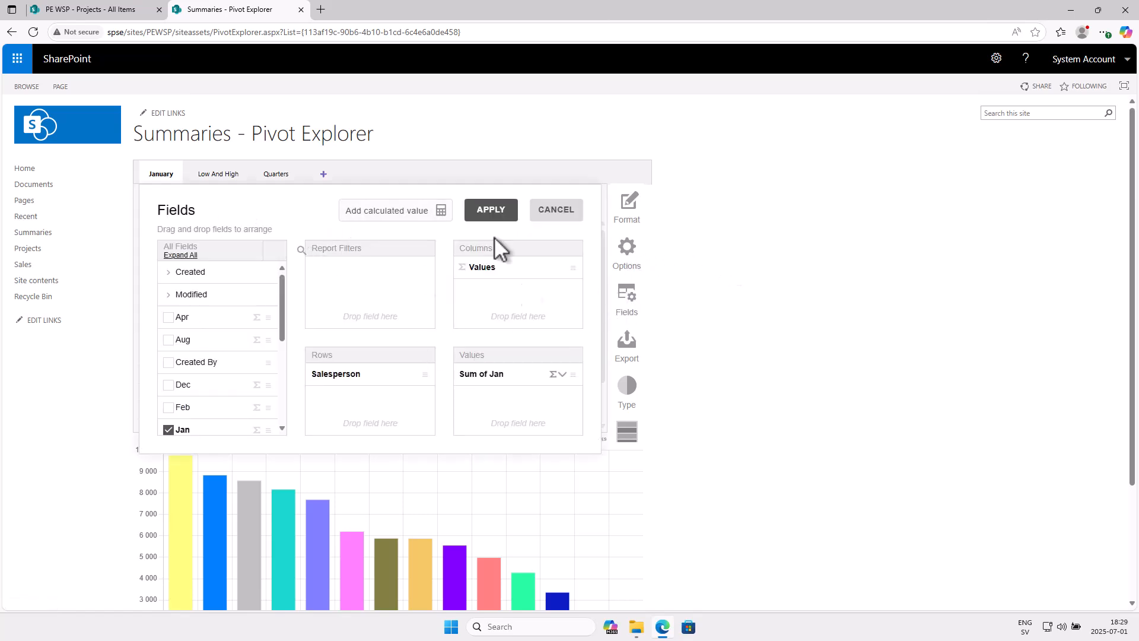
pyautogui.click(555, 213)
pyautogui.click(629, 261)
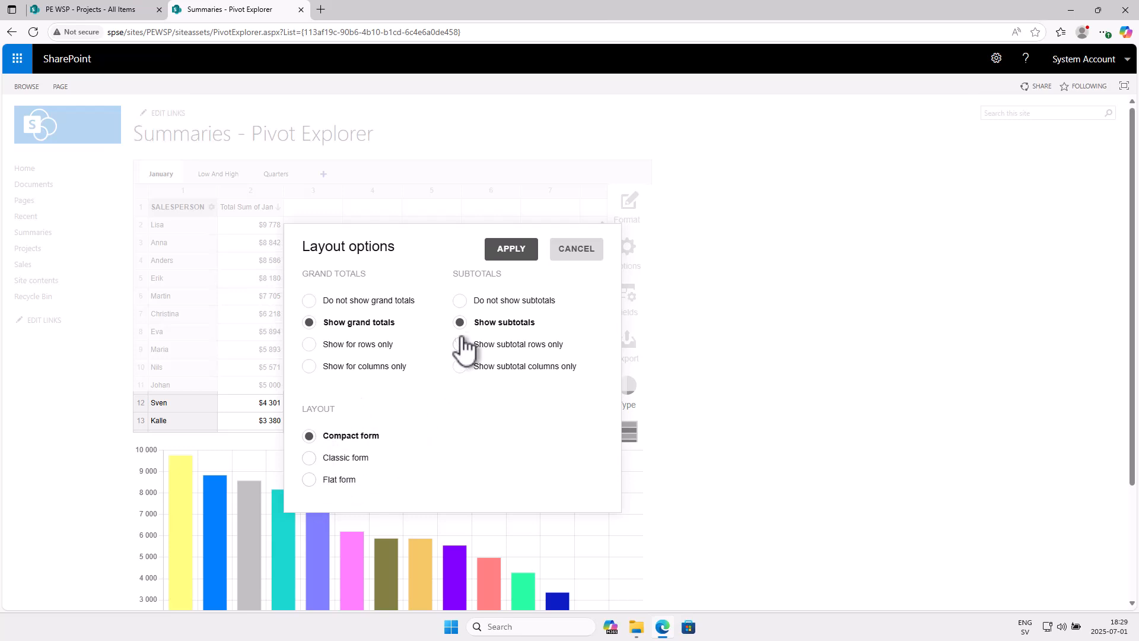
pyautogui.click(576, 261)
pyautogui.moveTo(627, 356)
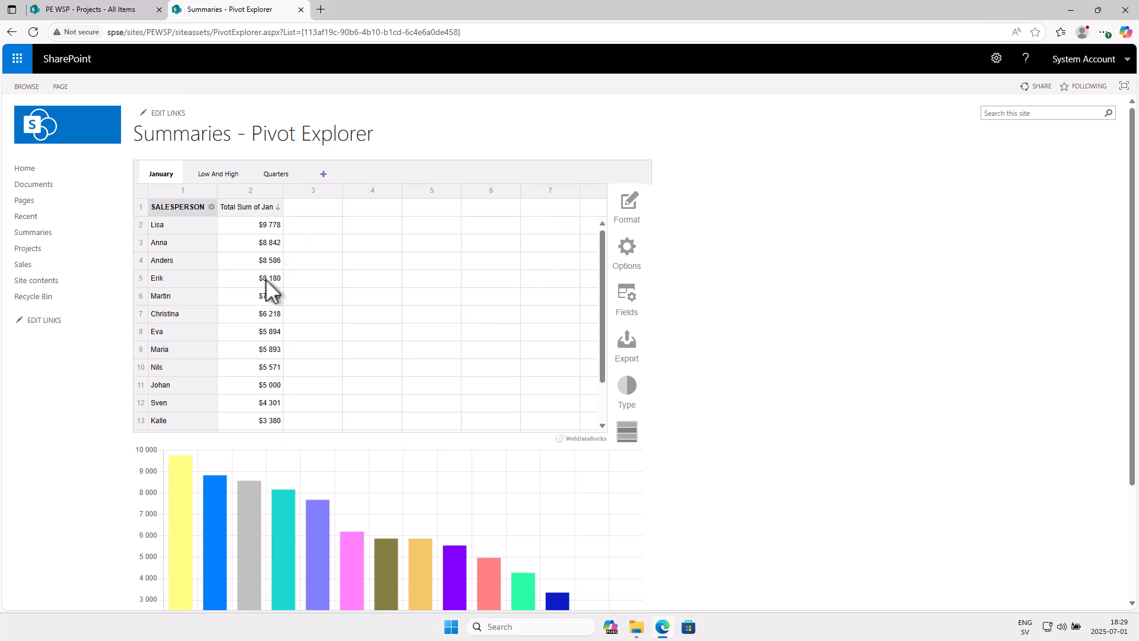
pyautogui.moveTo(263, 490)
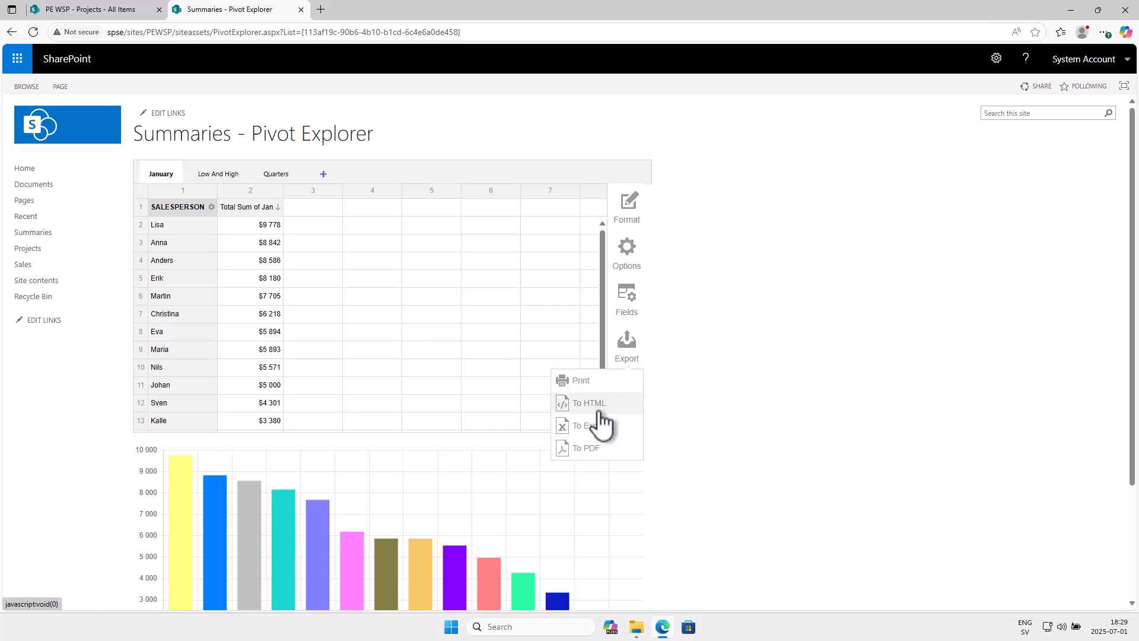
# Step: Export the January report to PDF in landscape orientation, view the downloaded pivot.pdf, and return to the report
pyautogui.click(599, 452)
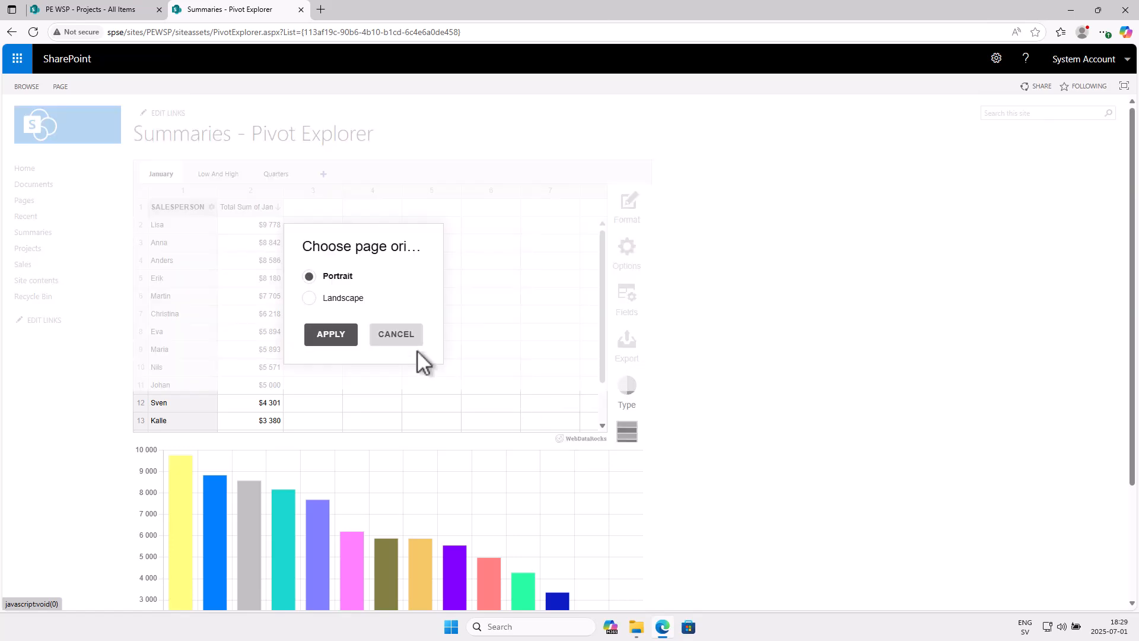
pyautogui.click(330, 300)
pyautogui.click(332, 333)
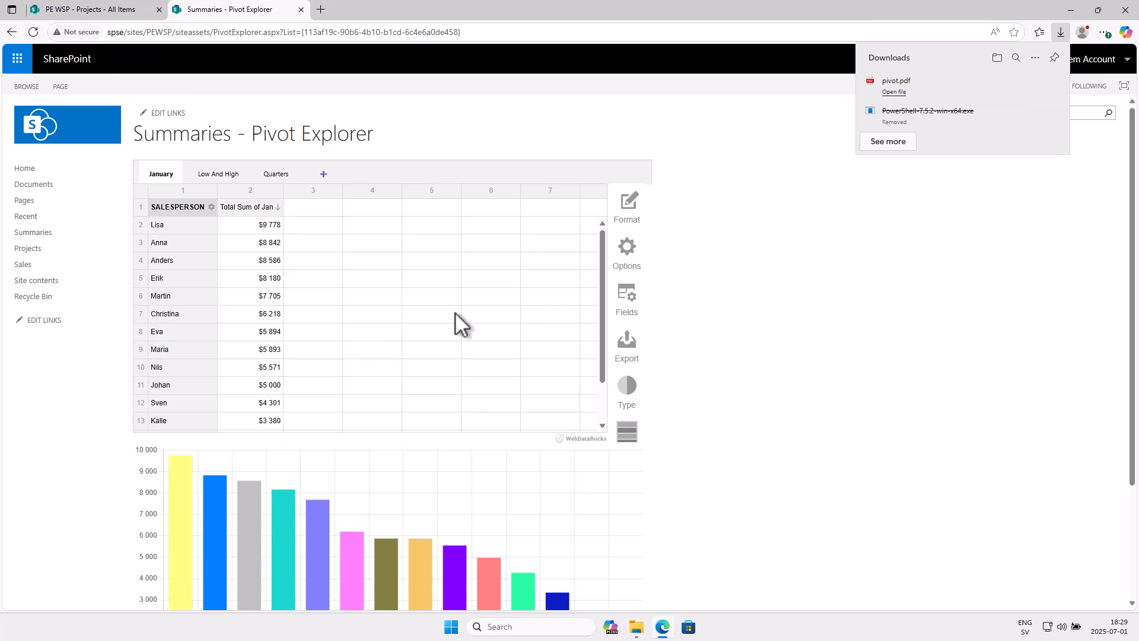
pyautogui.click(894, 92)
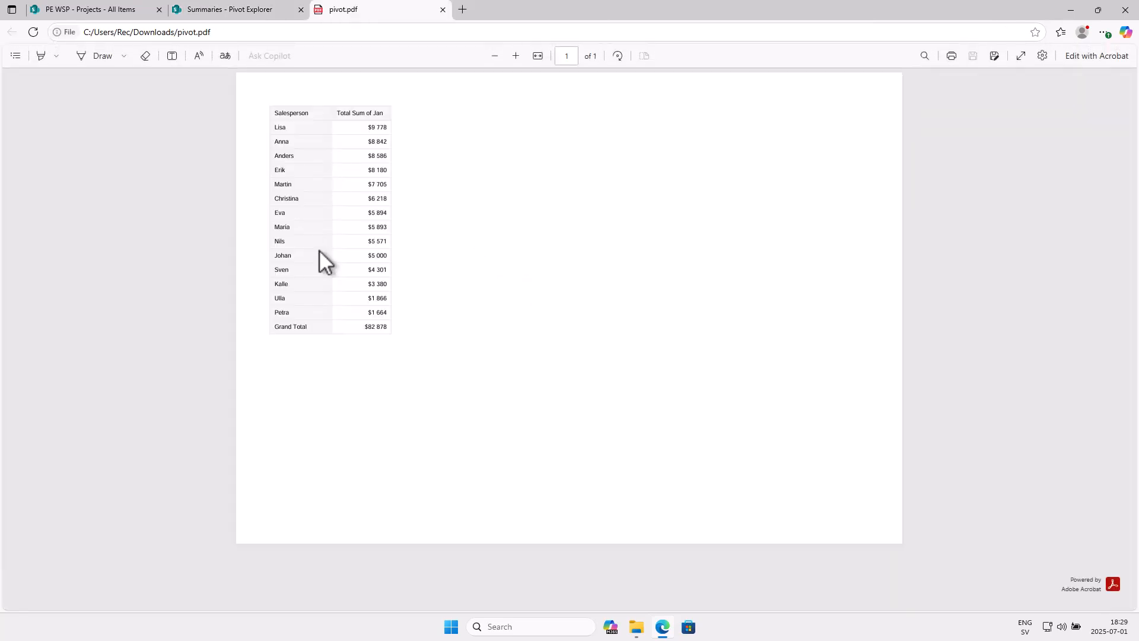
pyautogui.click(279, 22)
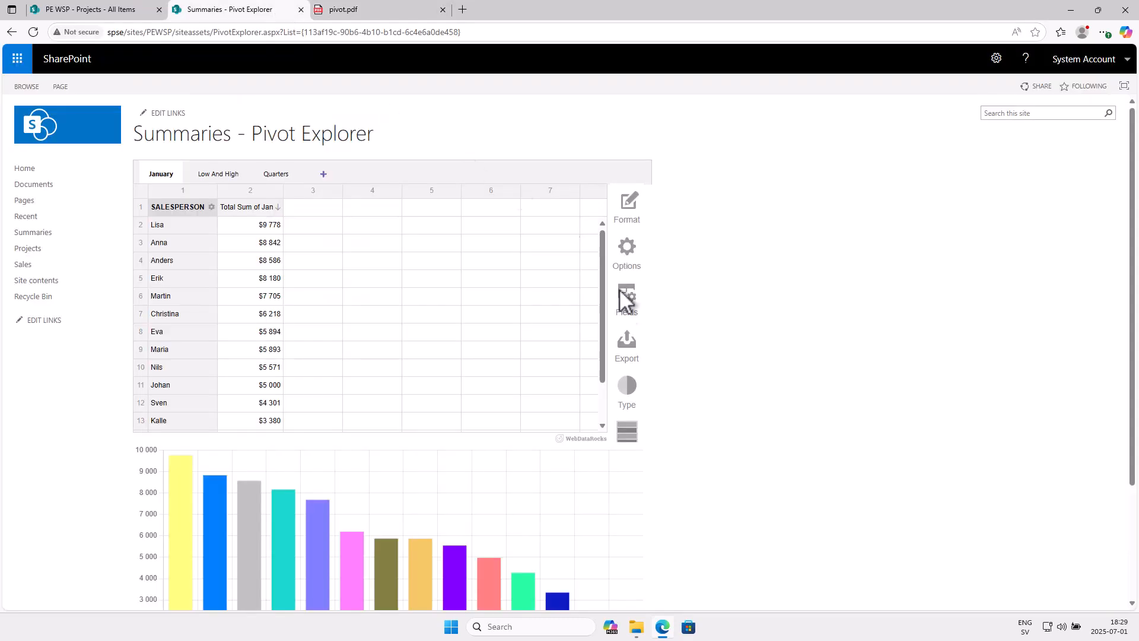
# Step: Try the None graph type on the January report and replace it with a Donut chart
pyautogui.click(630, 398)
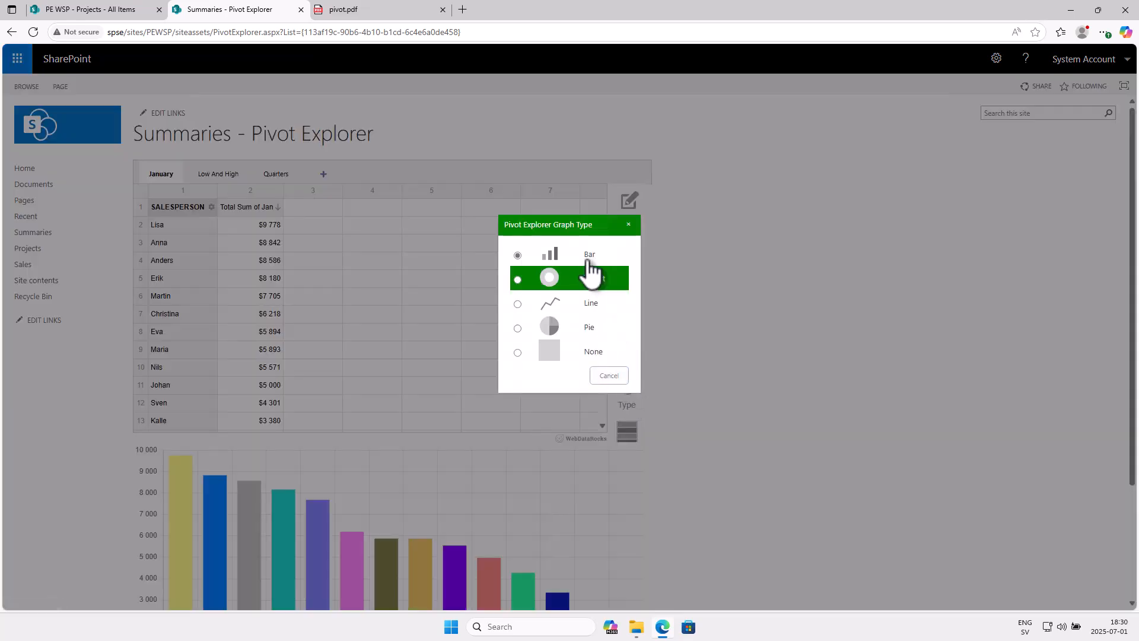
pyautogui.click(592, 356)
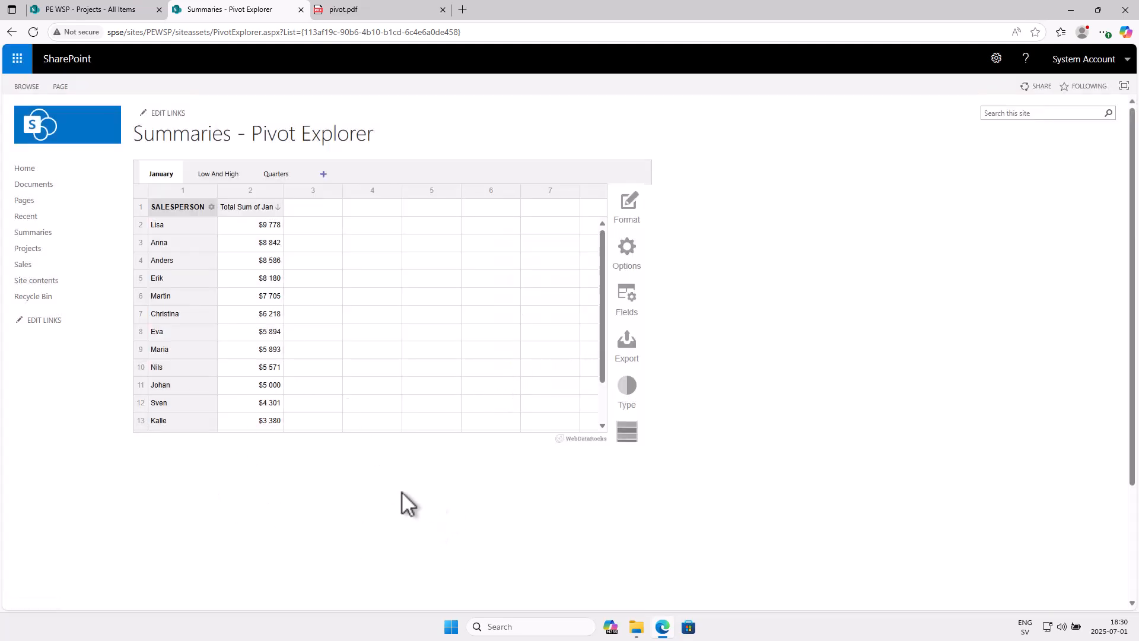
pyautogui.click(633, 398)
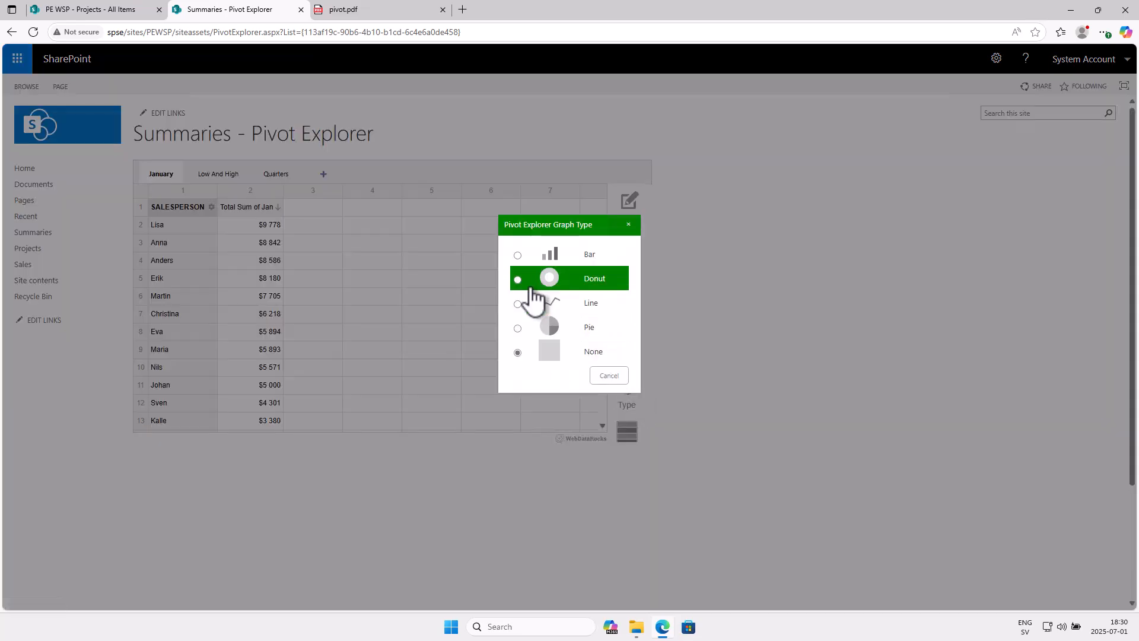
pyautogui.click(531, 297)
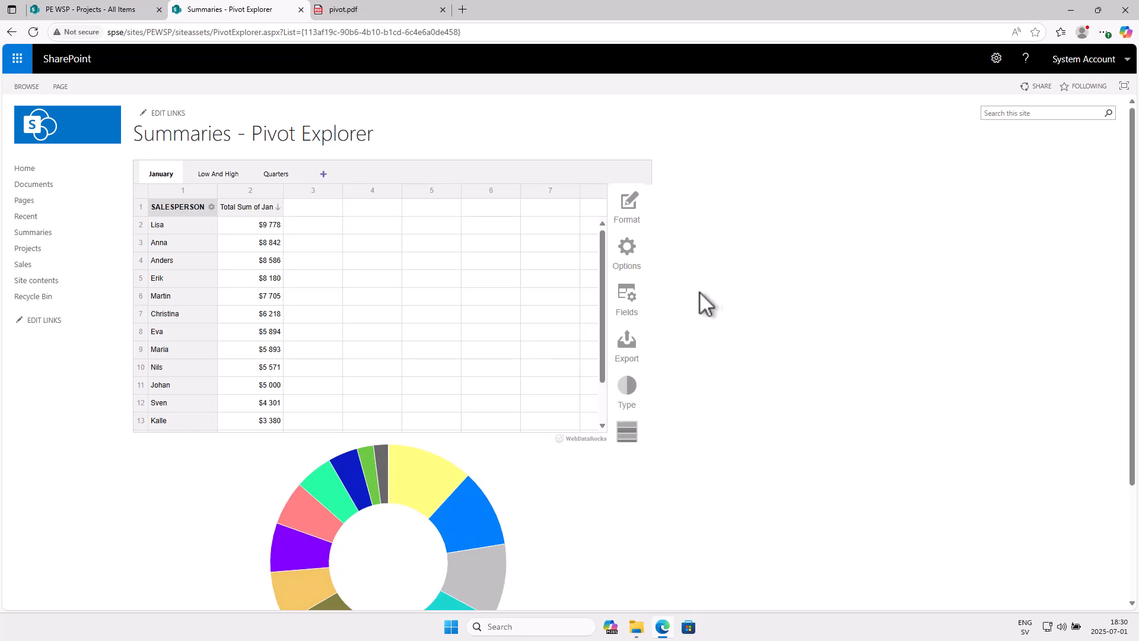
# Step: Open the PE Reports list from the site contents in a new browser tab
pyautogui.rightClick(215, 174)
pyautogui.click(306, 152)
pyautogui.click(53, 283)
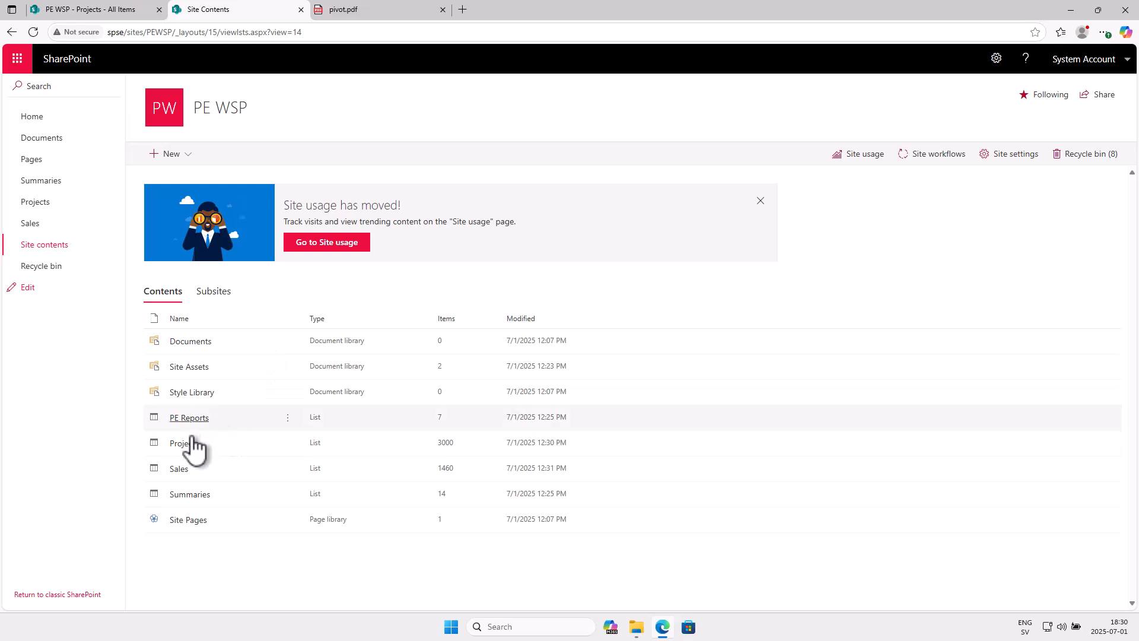
pyautogui.click(192, 418)
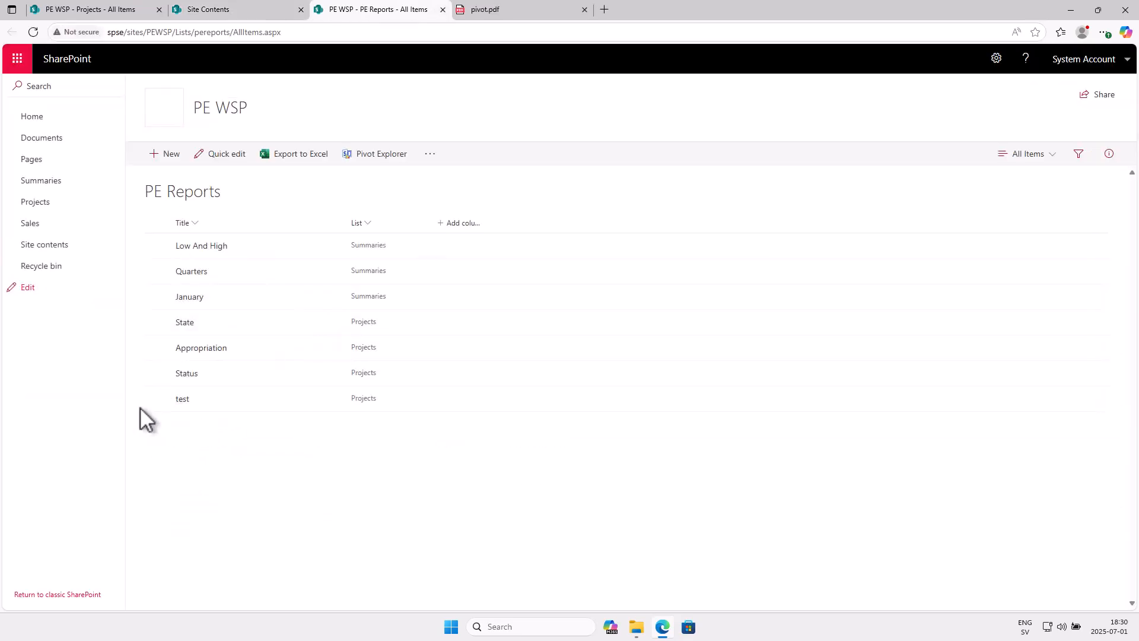
# Step: Examine the version history of the test report in the PE Reports list and close it
pyautogui.click(159, 398)
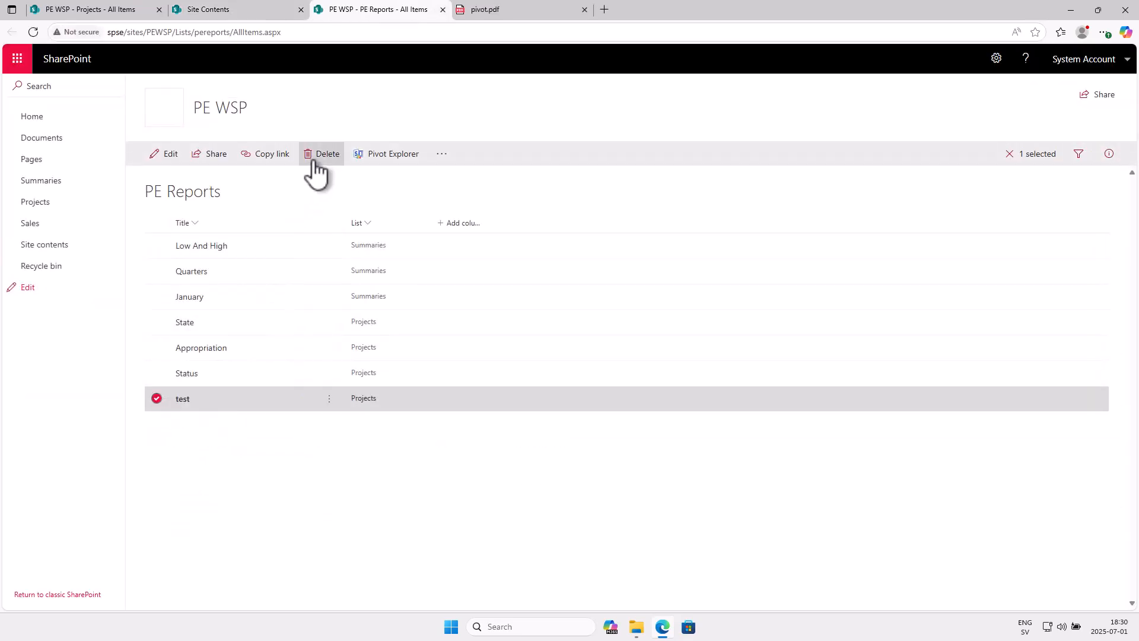
pyautogui.click(330, 398)
pyautogui.click(364, 310)
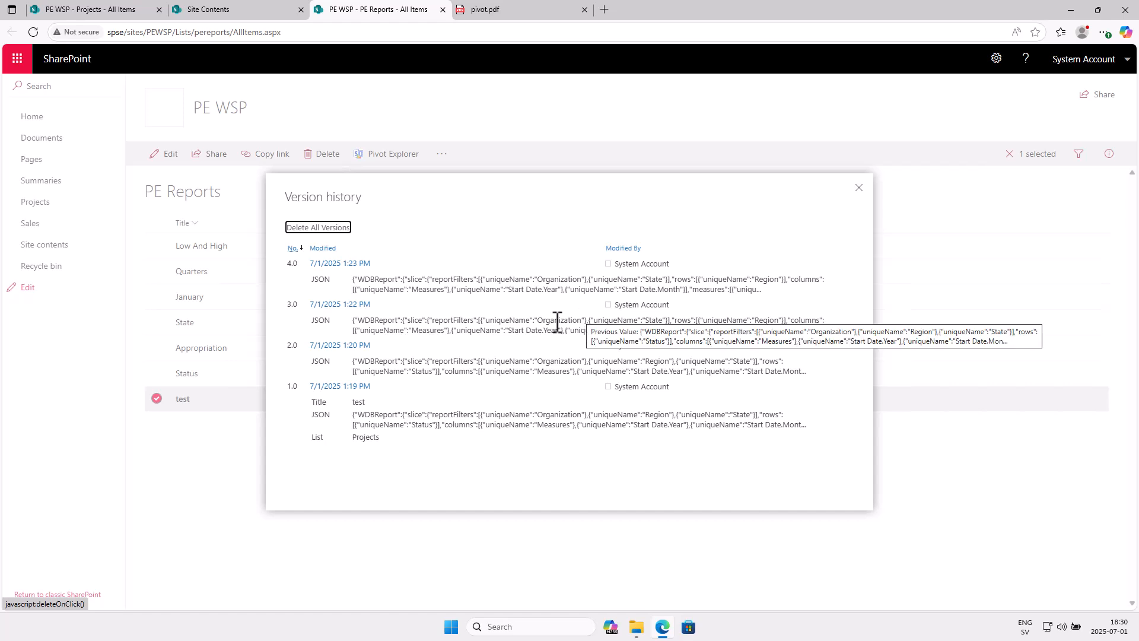
pyautogui.click(859, 189)
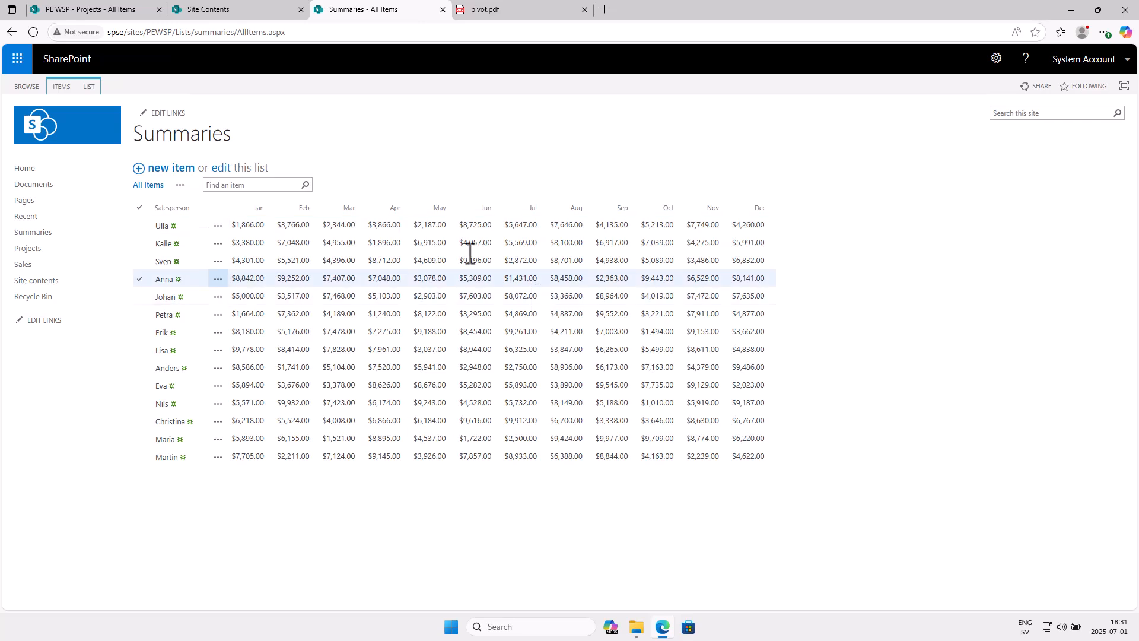
# Step: Launch Pivot Explorer for the Summaries list to display its January report
pyautogui.click(70, 88)
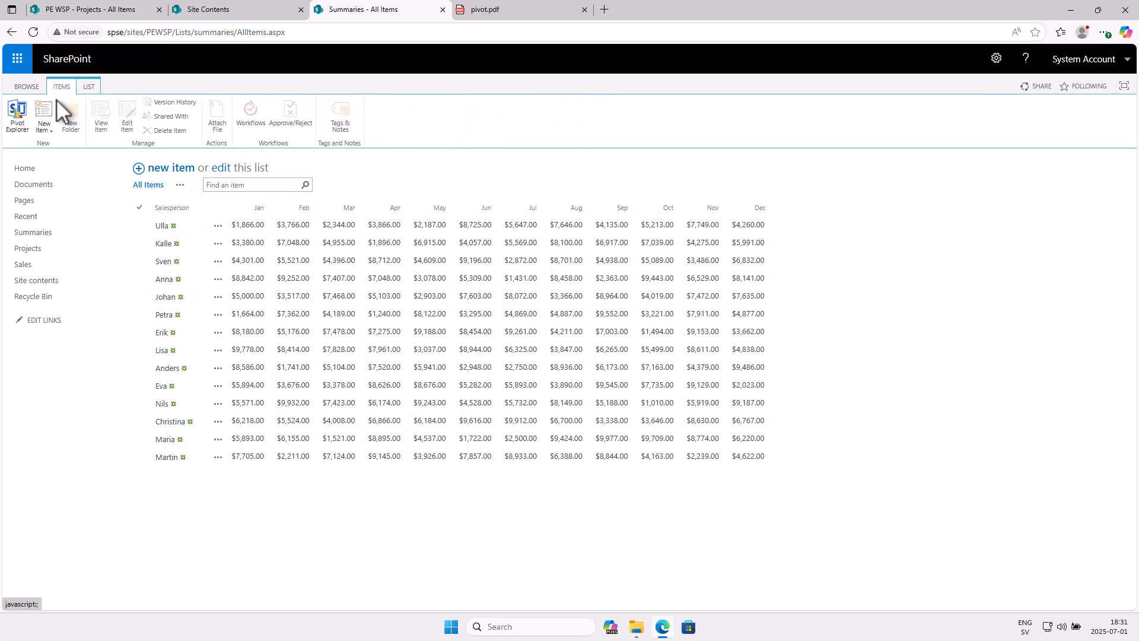
pyautogui.click(18, 113)
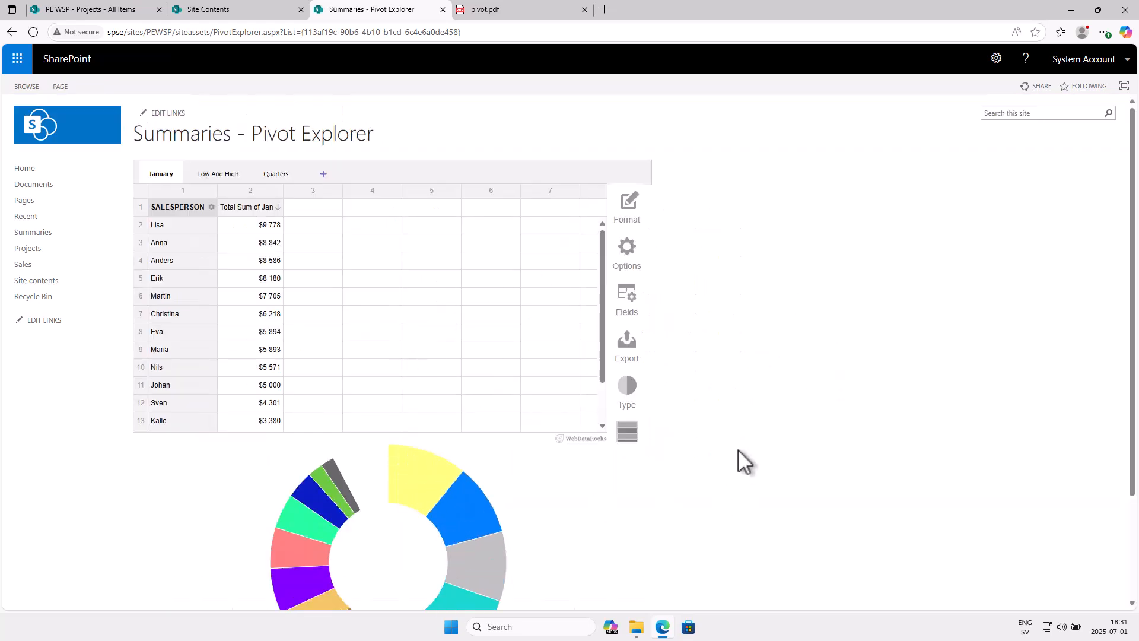